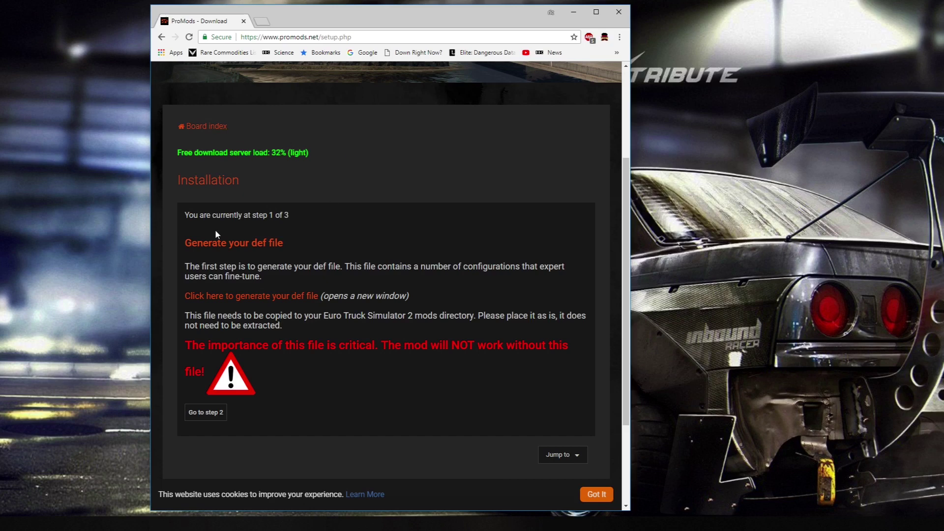
Open the def file generator from installation step 1 and view the vegetation drawing distance options.
{"action": "left_click", "coordinate": [298, 296]}
{"action": "scroll", "coordinate": [344, 257], "scroll_direction": "down", "scroll_amount": 3}
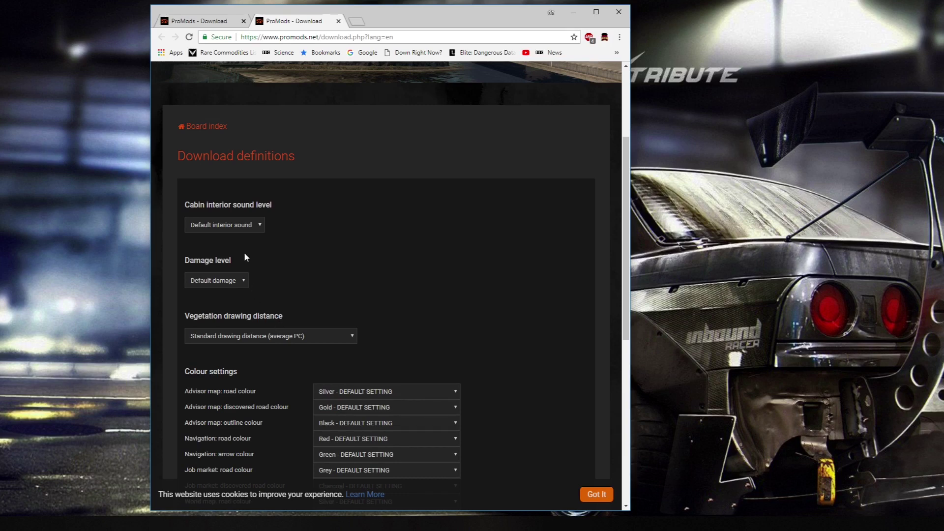
{"action": "left_click", "coordinate": [343, 343]}
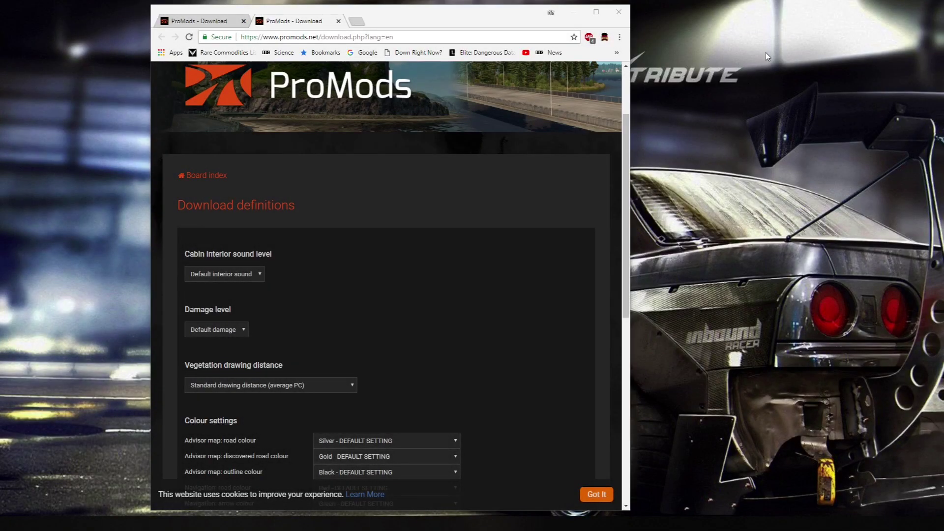
Enable the Rusmap map zoom compatibility and Special Transport DLC options, keep the other defaults, and generate the def file.
{"action": "scroll", "coordinate": [489, 261], "scroll_direction": "down", "scroll_amount": 2}
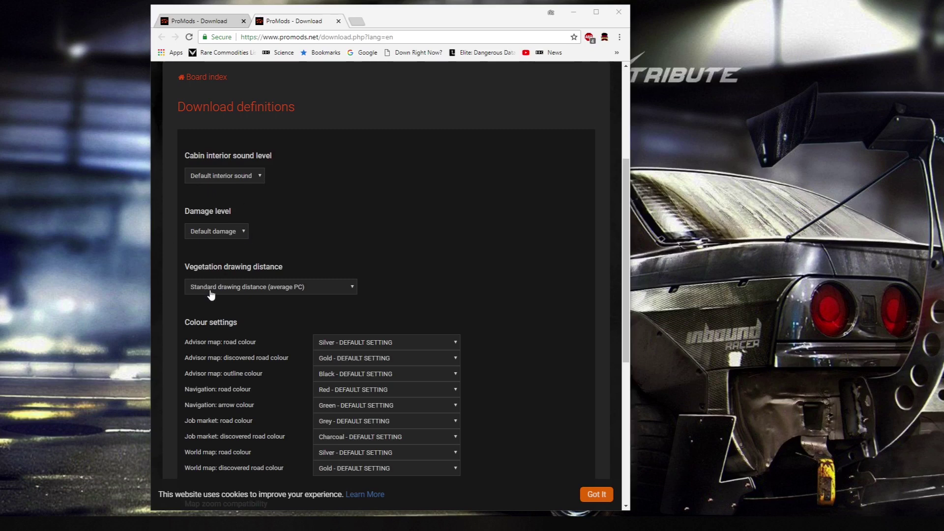
{"action": "scroll", "coordinate": [565, 248], "scroll_direction": "down", "scroll_amount": 2}
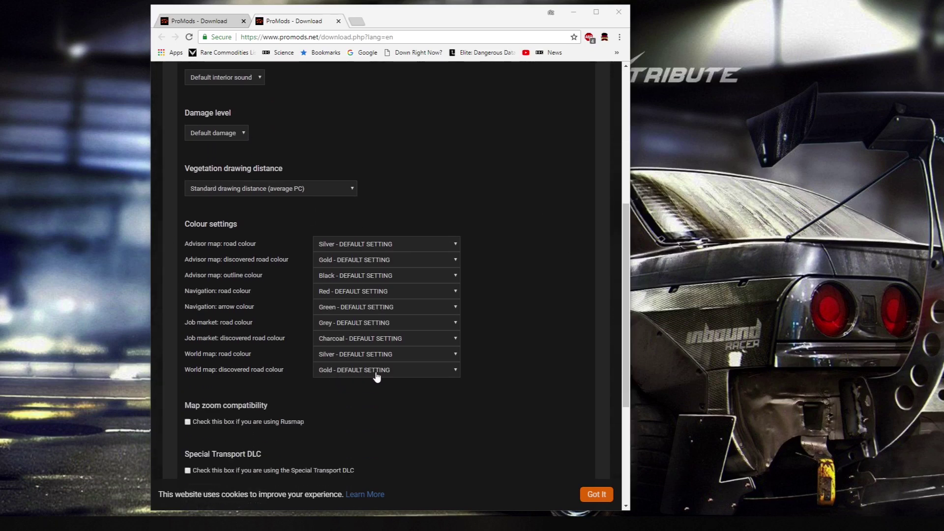
{"action": "scroll", "coordinate": [375, 376], "scroll_direction": "down", "scroll_amount": 3}
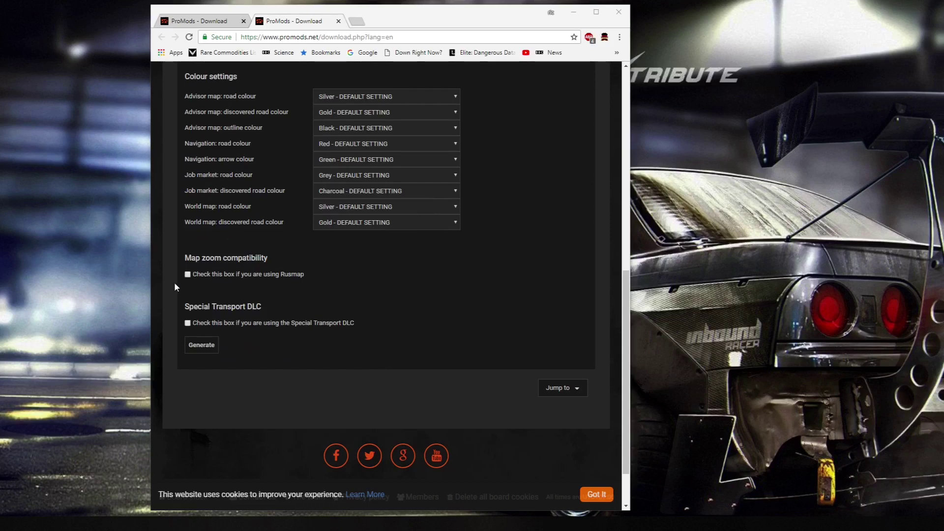
{"action": "left_click", "coordinate": [187, 275]}
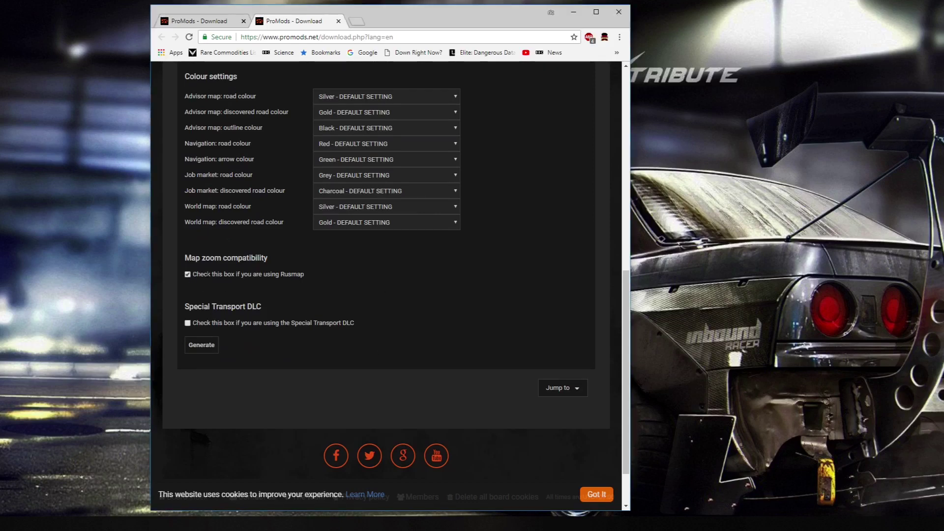
{"action": "left_click", "coordinate": [186, 324]}
{"action": "left_click", "coordinate": [207, 348]}
{"action": "scroll", "coordinate": [367, 330], "scroll_direction": "up", "scroll_amount": 4}
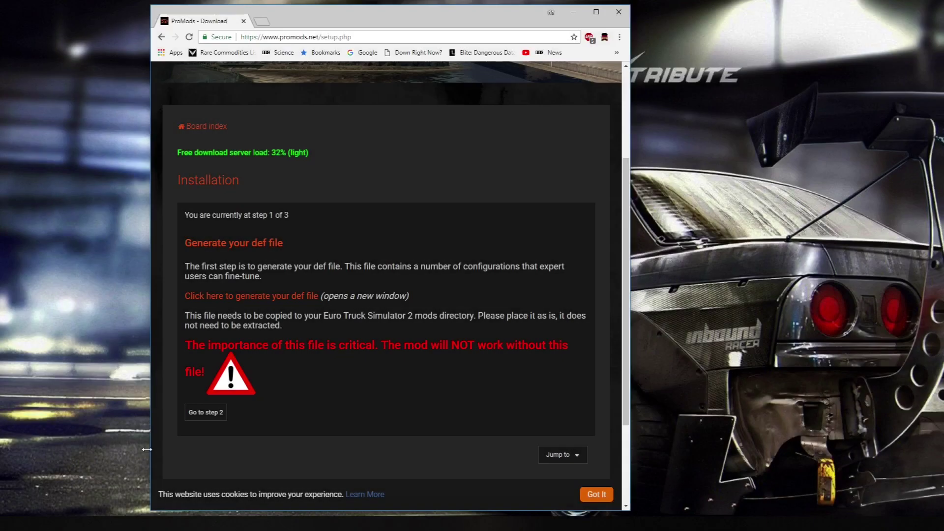
Proceed to step 2 of the installation and review the fast and slow ProMods 2.30 download options.
{"action": "left_click", "coordinate": [206, 412]}
{"action": "scroll", "coordinate": [408, 346], "scroll_direction": "down", "scroll_amount": 4}
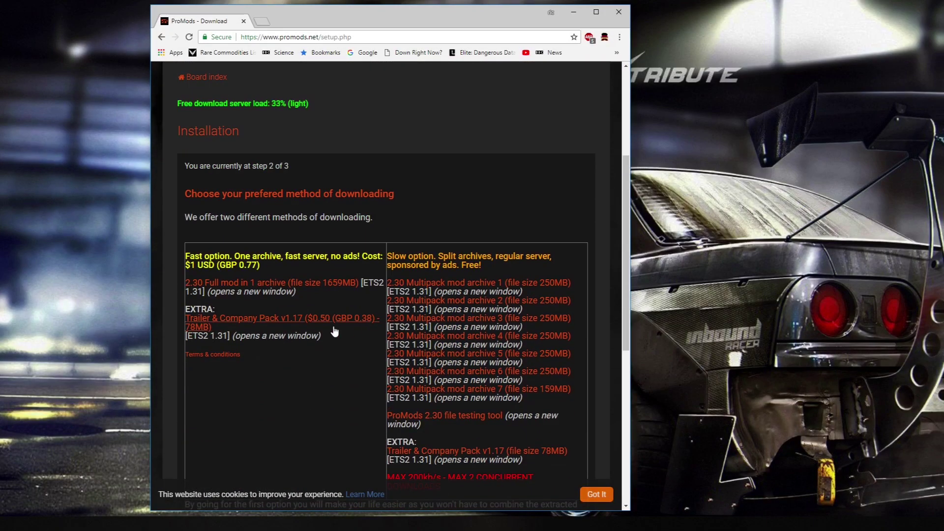
{"action": "scroll", "coordinate": [322, 344], "scroll_direction": "down", "scroll_amount": 1}
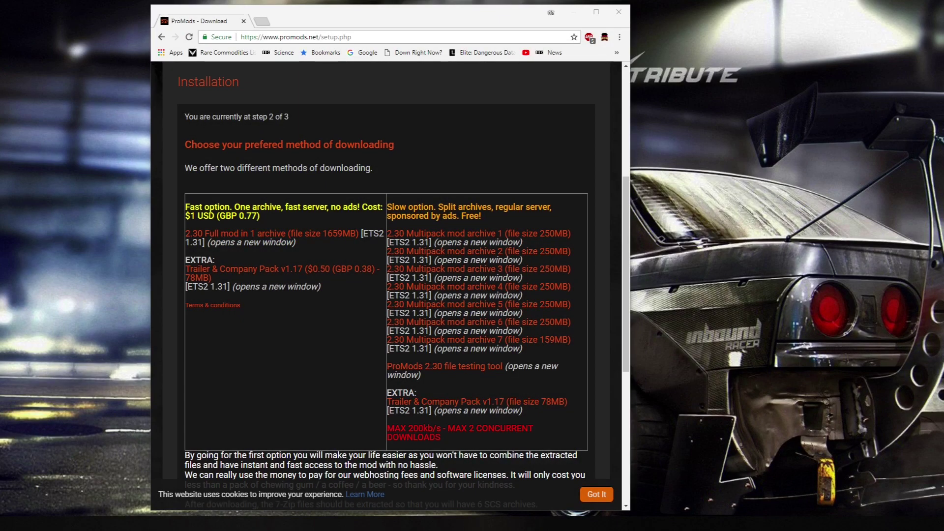
Bring the browser window with the RusMap forum thread into view and read through its setup post.
{"action": "left_click_drag", "start_coordinate": [943, 32], "coordinate": [562, 22]}
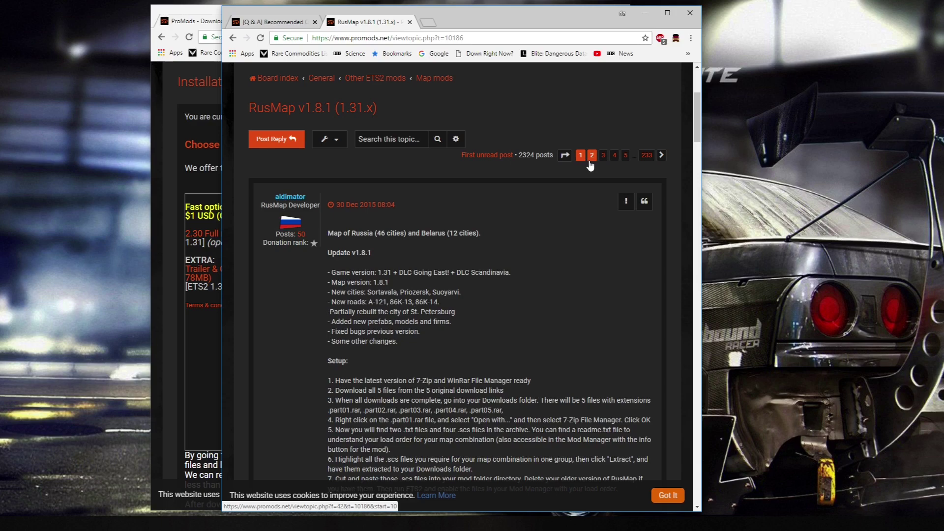
{"action": "scroll", "coordinate": [514, 197], "scroll_direction": "down", "scroll_amount": 7}
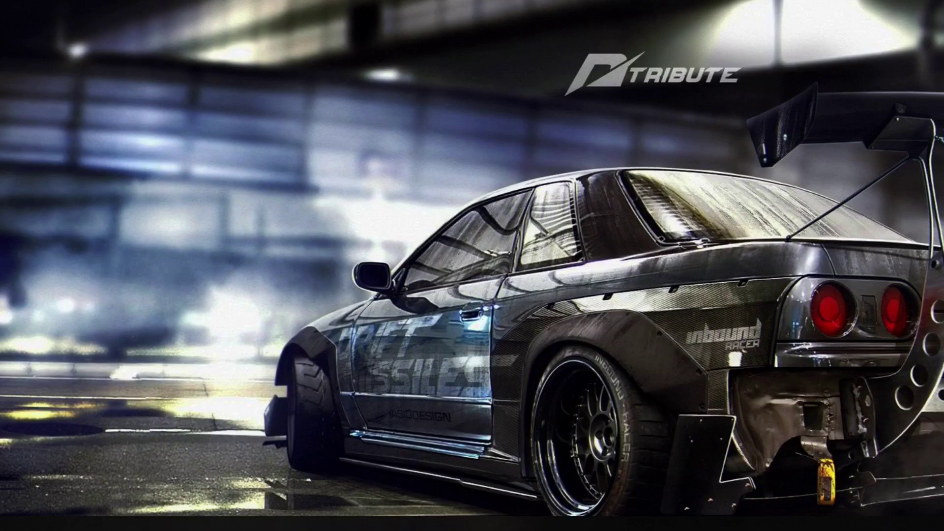
Place the promods 2.30 and rusmap folders next to each other on the desktop.
{"action": "left_click_drag", "start_coordinate": [523, 43], "coordinate": [364, 22]}
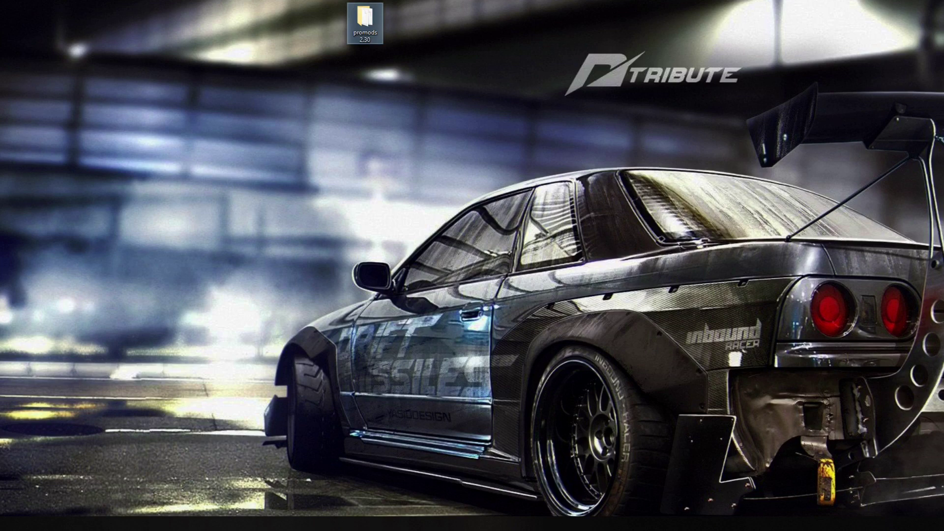
{"action": "left_click_drag", "start_coordinate": [617, 29], "coordinate": [415, 22]}
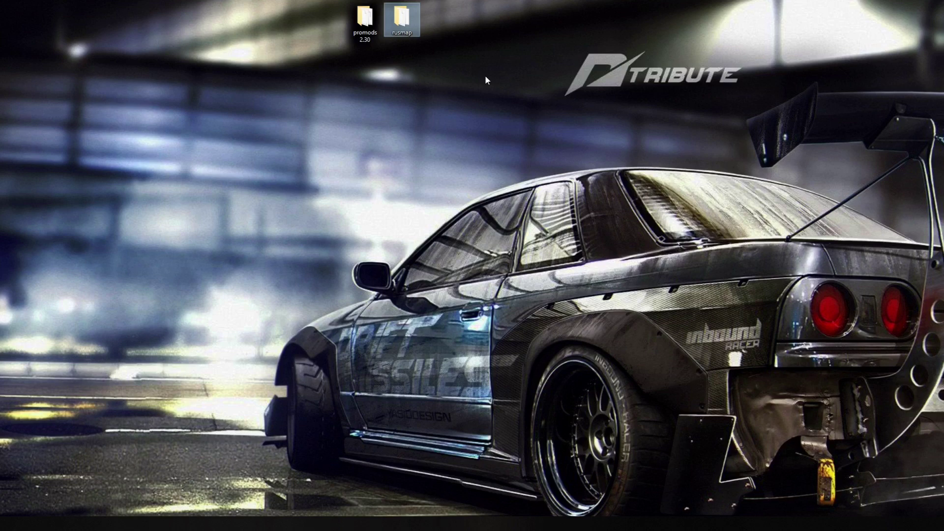
Open the promods 2.30 and rusmap folders in separate windows and arrange them side by side.
{"action": "left_click", "coordinate": [365, 24]}
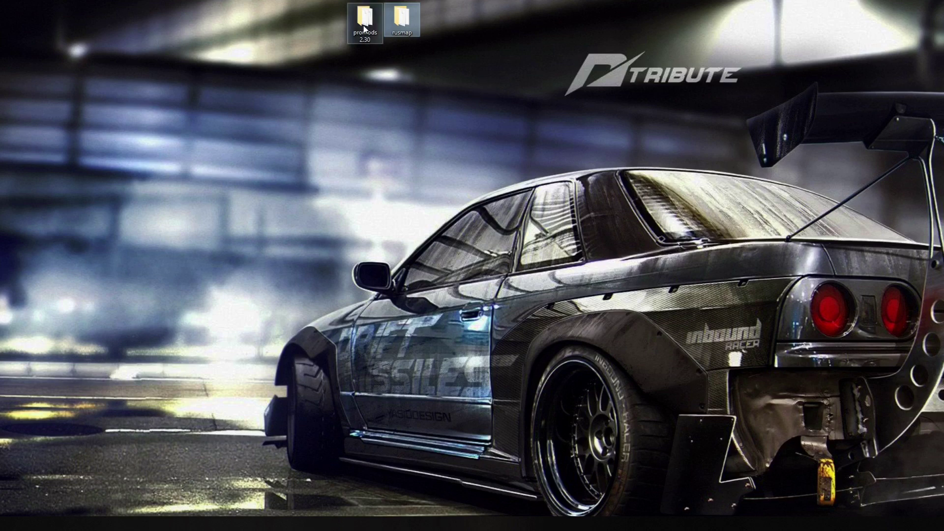
{"action": "left_click", "coordinate": [377, 114]}
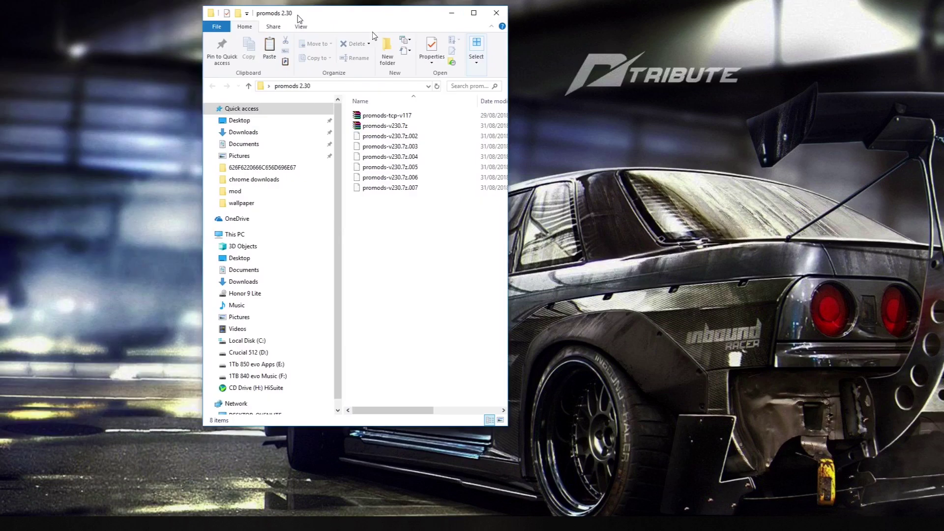
{"action": "left_click_drag", "start_coordinate": [298, 13], "coordinate": [119, 73]}
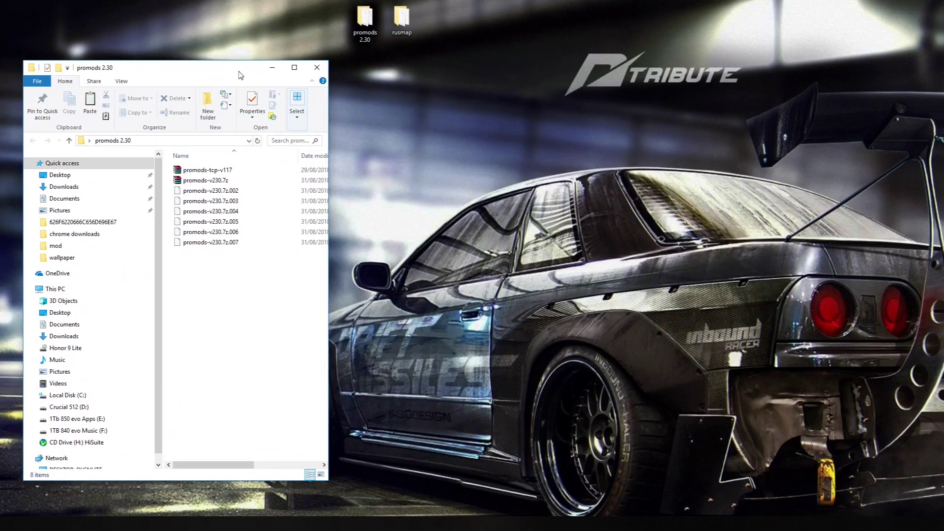
{"action": "left_click", "coordinate": [405, 21]}
{"action": "double_click", "coordinate": [405, 21]}
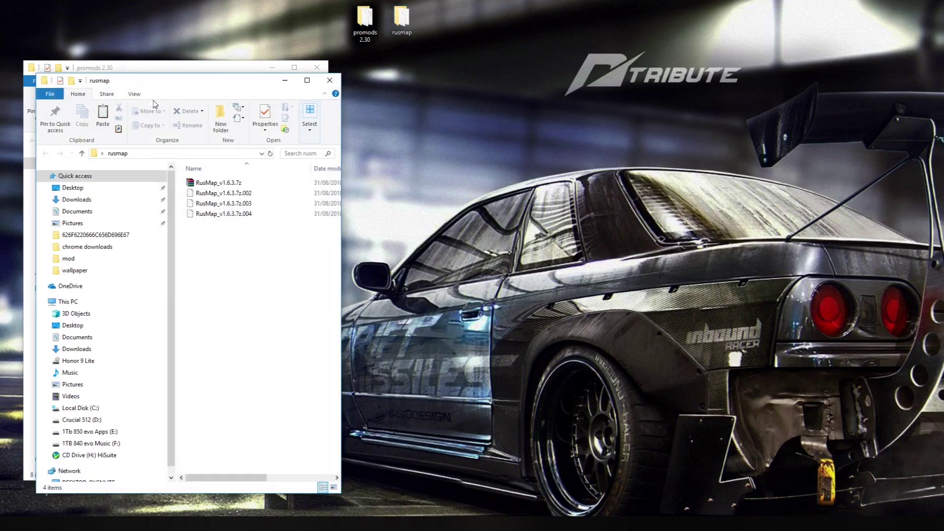
{"action": "left_click_drag", "start_coordinate": [156, 93], "coordinate": [559, 71]}
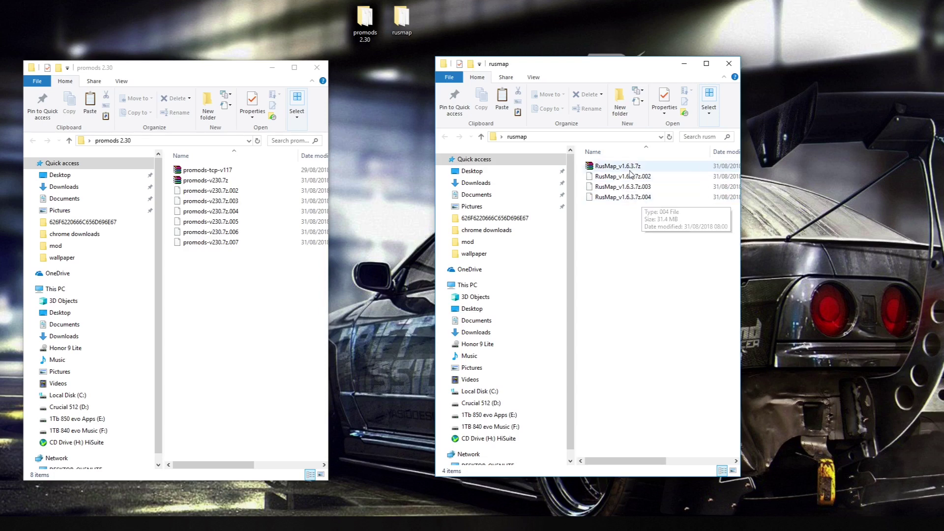
Extract all seven promods-v230.7z archive parts into the promods 2.30 folder with 7-Zip.
{"action": "left_click", "coordinate": [615, 166]}
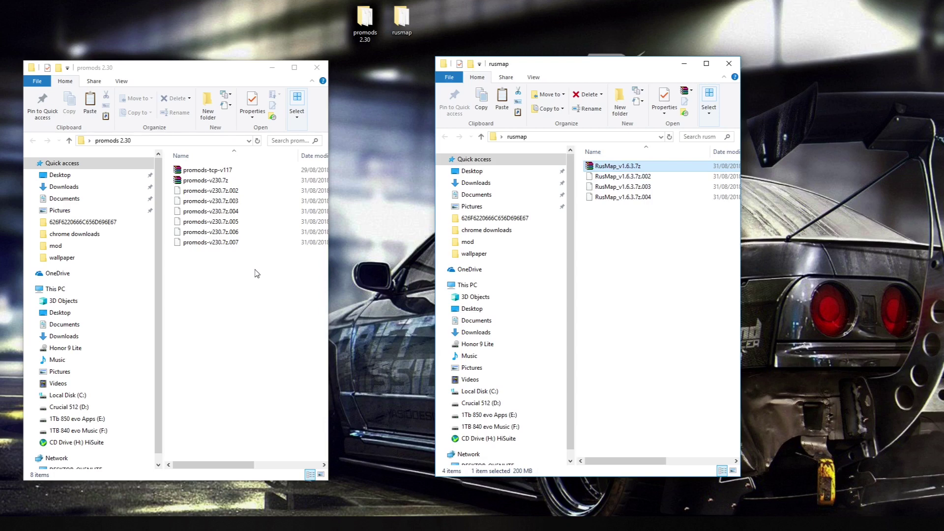
{"action": "left_click_drag", "start_coordinate": [260, 284], "coordinate": [204, 175]}
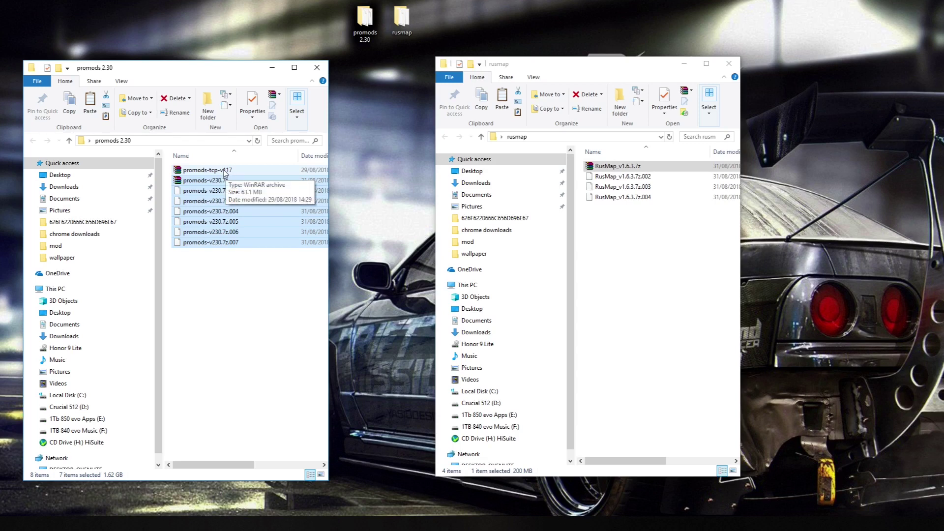
{"action": "right_click", "coordinate": [206, 218]}
{"action": "mouse_move", "coordinate": [241, 229]}
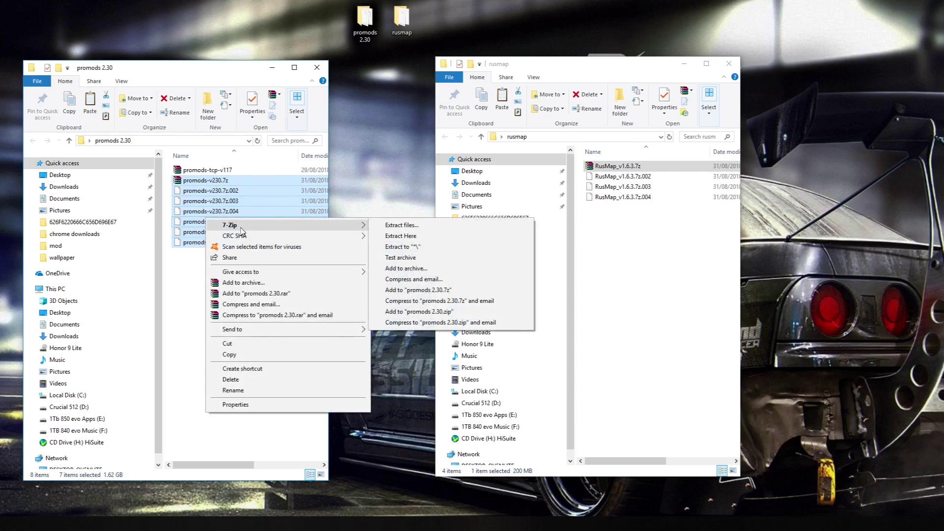
{"action": "left_click", "coordinate": [400, 236]}
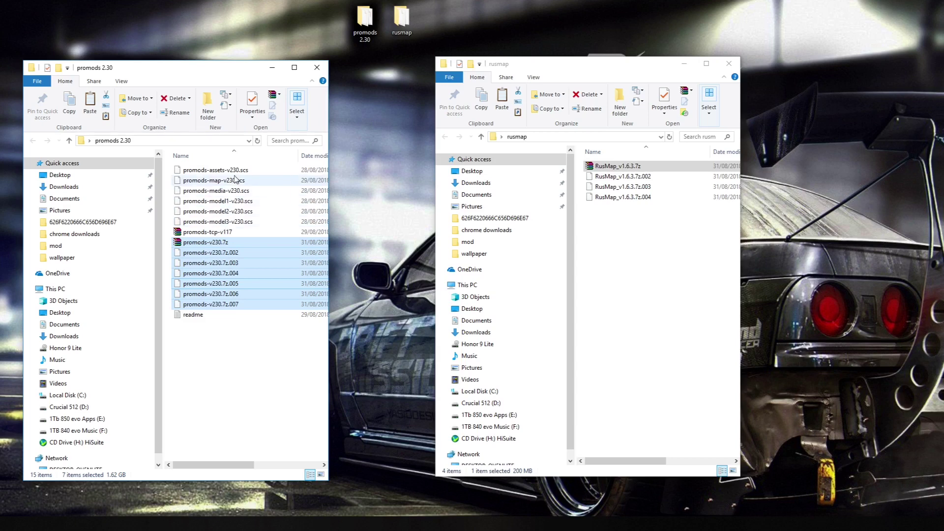
Extract all four RusMap_v1.6.3.7z archive parts into the rusmap folder with 7-Zip.
{"action": "left_click", "coordinate": [689, 251]}
{"action": "left_click_drag", "start_coordinate": [687, 234], "coordinate": [630, 169]}
{"action": "right_click", "coordinate": [630, 168]}
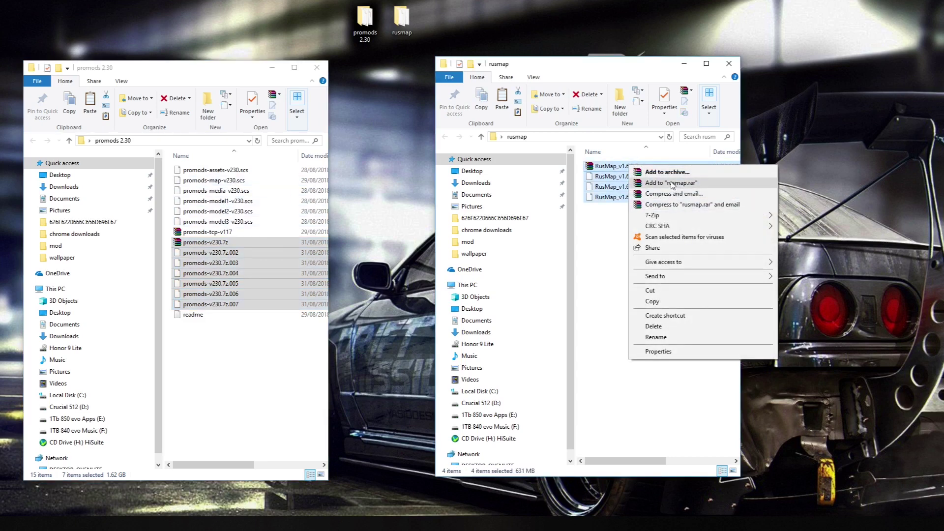
{"action": "mouse_move", "coordinate": [656, 219]}
{"action": "left_click", "coordinate": [808, 228]}
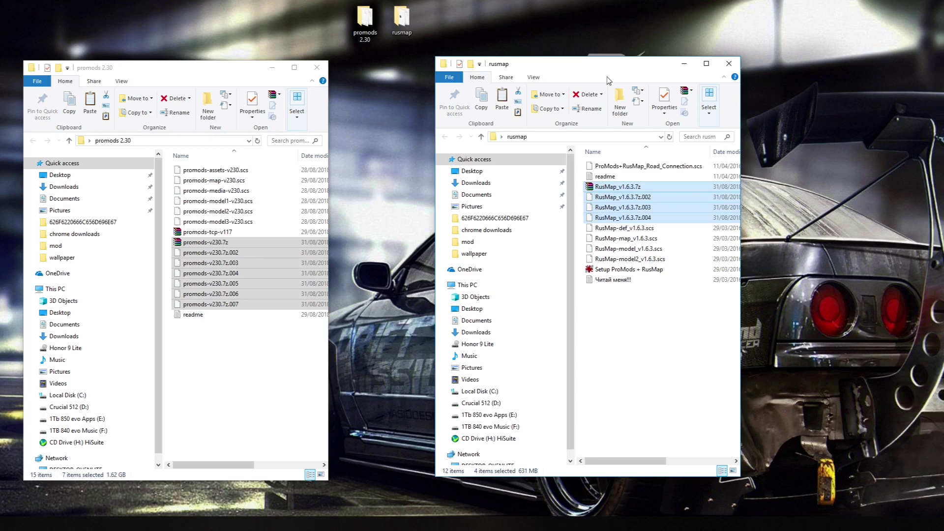
Arrange the Documents window beside the two map folders and open the mod folder inside Euro Truck Simulator 2.
{"action": "left_click", "coordinate": [634, 228]}
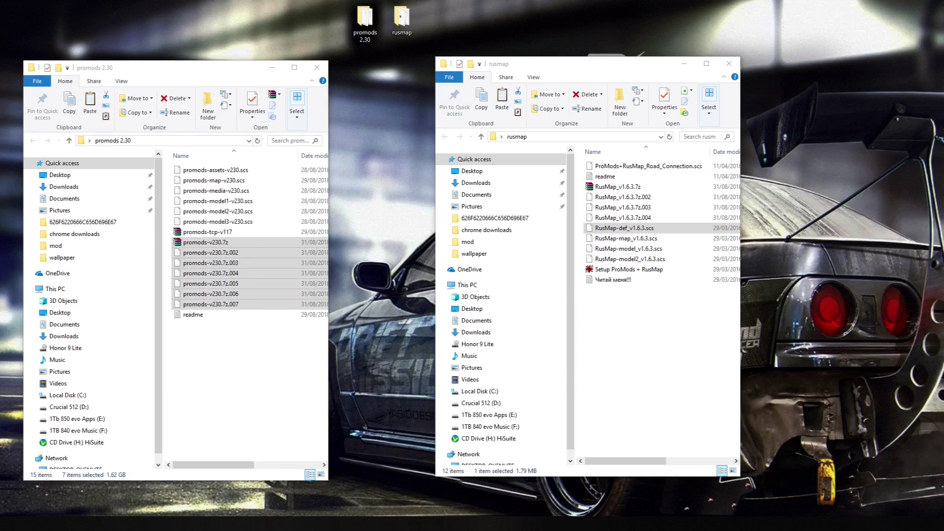
{"action": "left_click_drag", "start_coordinate": [0, 148], "coordinate": [769, 62]}
{"action": "left_click_drag", "start_coordinate": [577, 65], "coordinate": [478, 58]}
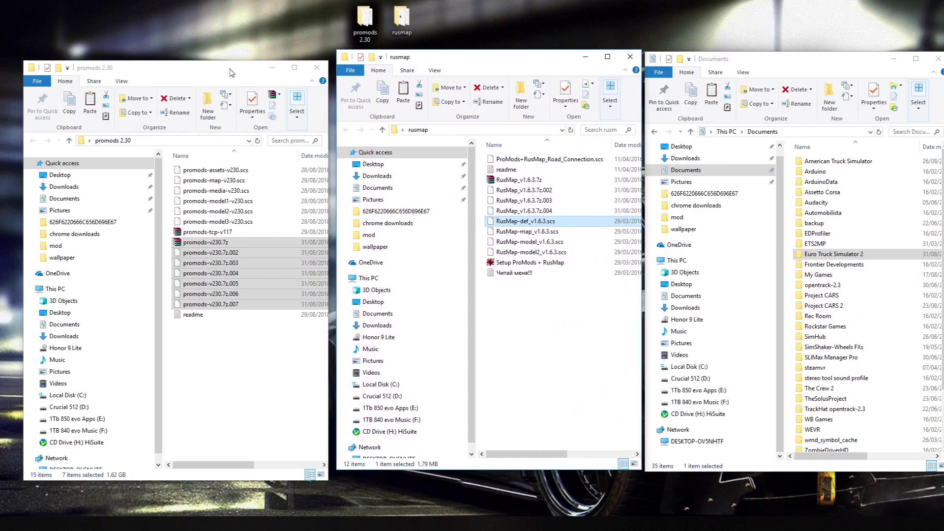
{"action": "left_click_drag", "start_coordinate": [231, 72], "coordinate": [233, 62]}
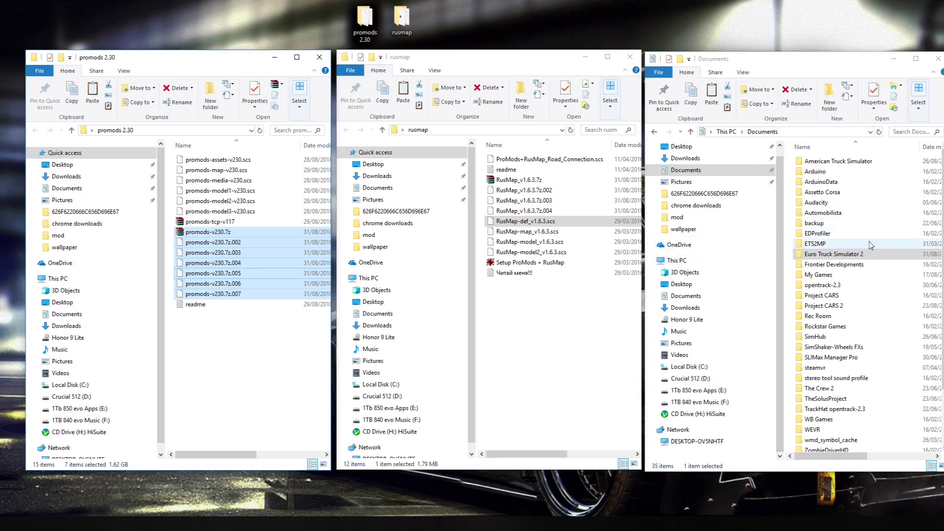
{"action": "double_click", "coordinate": [850, 259]}
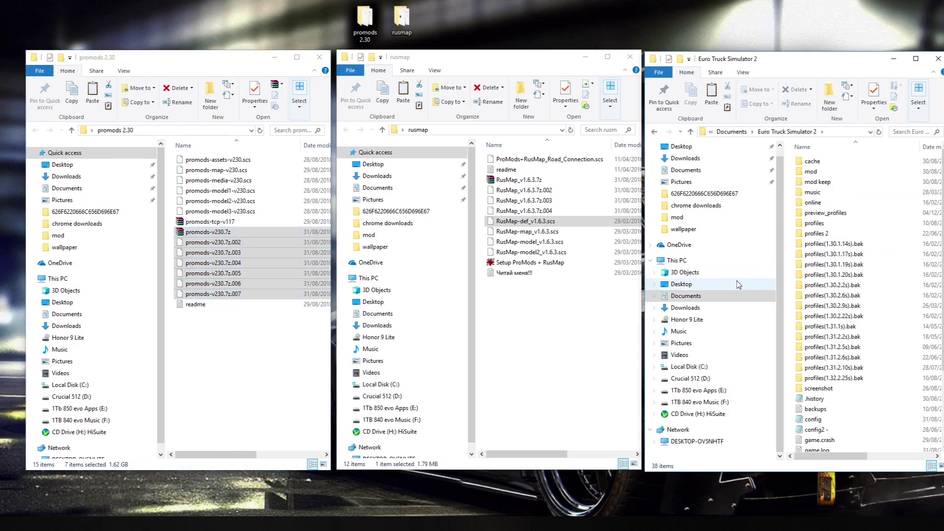
{"action": "double_click", "coordinate": [811, 172]}
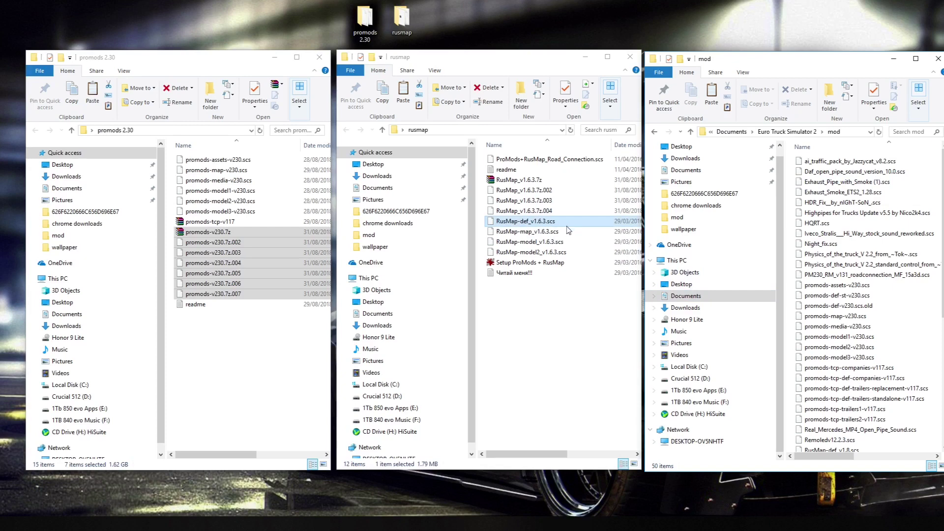
Highlight the four extracted RusMap .scs files, point out the extracted promods .scs files, and clear the promods selection.
{"action": "left_click_drag", "start_coordinate": [583, 253], "coordinate": [484, 343]}
{"action": "left_click", "coordinate": [253, 301]}
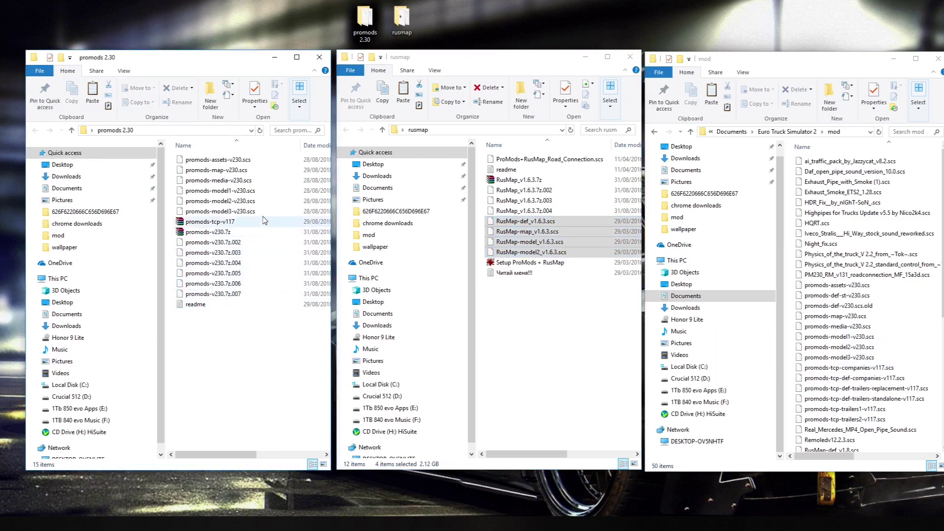
{"action": "left_click_drag", "start_coordinate": [270, 217], "coordinate": [253, 205]}
{"action": "left_click", "coordinate": [250, 404]}
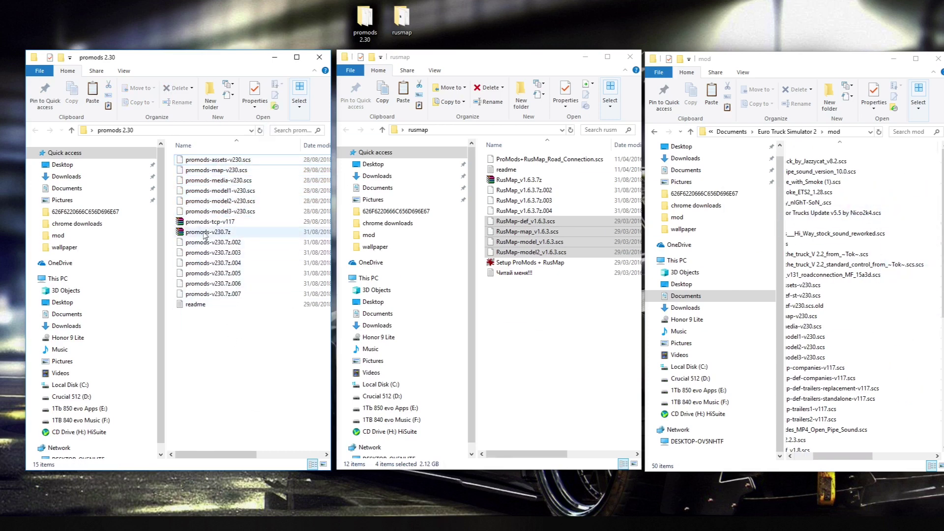
Open the promods-tcp-v117 archive from the promods 2.30 folder, highlight its six .scs files, and close the archive without extracting.
{"action": "left_click", "coordinate": [209, 221]}
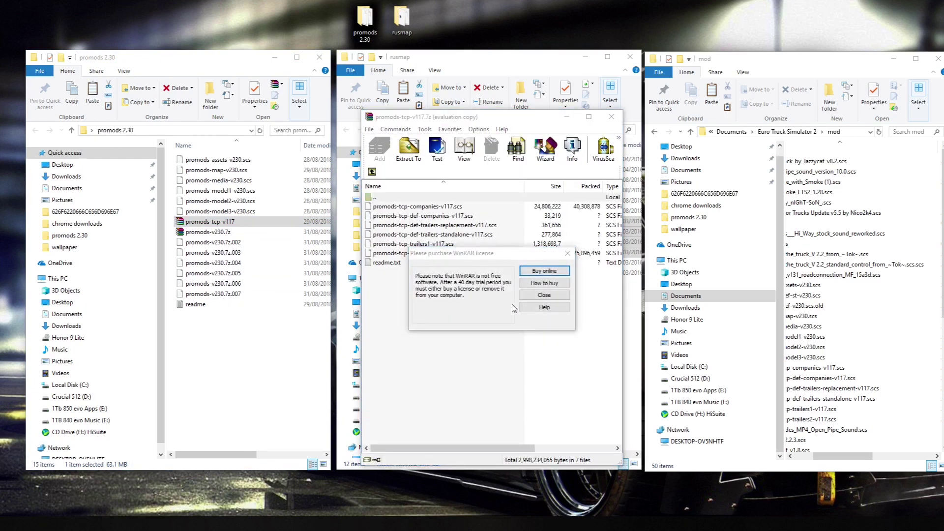
{"action": "key", "text": "Escape"}
{"action": "left_click", "coordinate": [399, 210]}
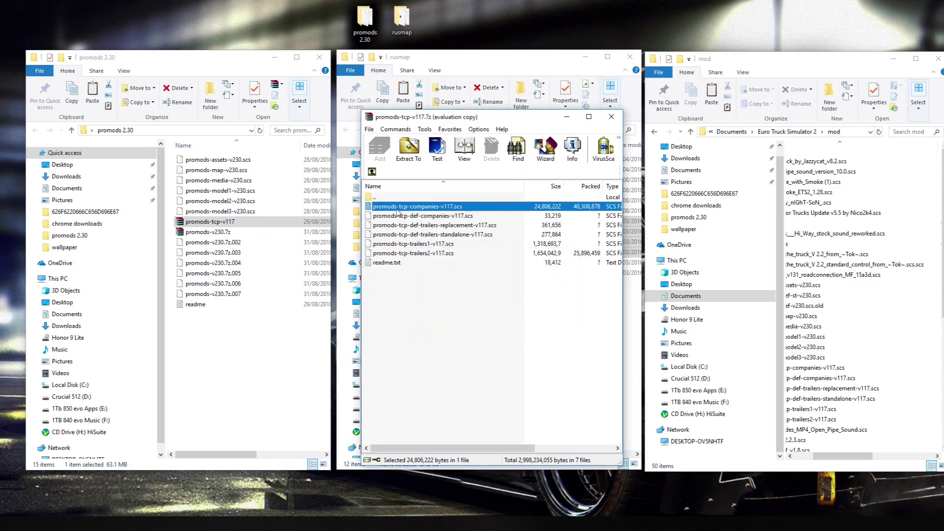
{"action": "left_click", "coordinate": [419, 254], "text": "shift"}
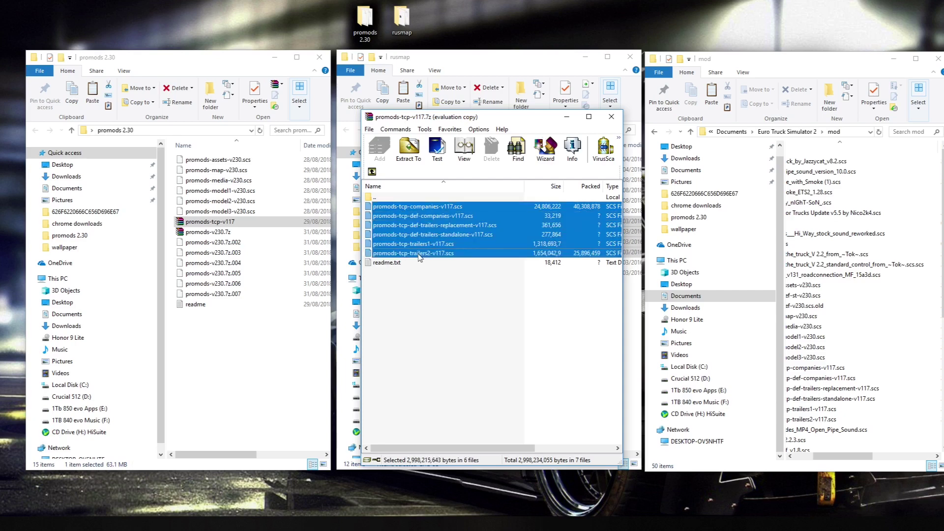
{"action": "left_click_drag", "start_coordinate": [422, 238], "coordinate": [390, 235]}
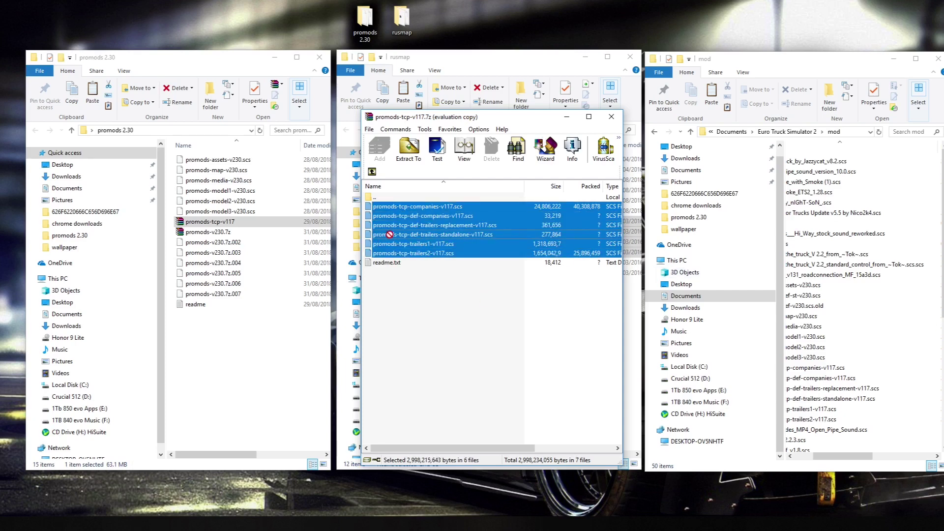
{"action": "left_click", "coordinate": [406, 345]}
{"action": "left_click", "coordinate": [610, 116]}
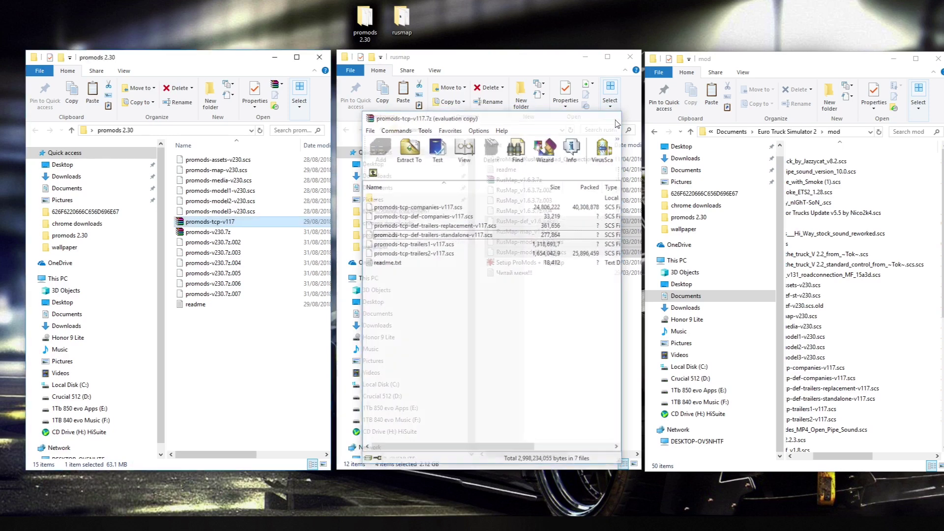
Show the full file names in the mod folder and examine the installed ProMods, trailer pack and RusMap .scs files.
{"action": "left_click_drag", "start_coordinate": [847, 459], "coordinate": [827, 458]}
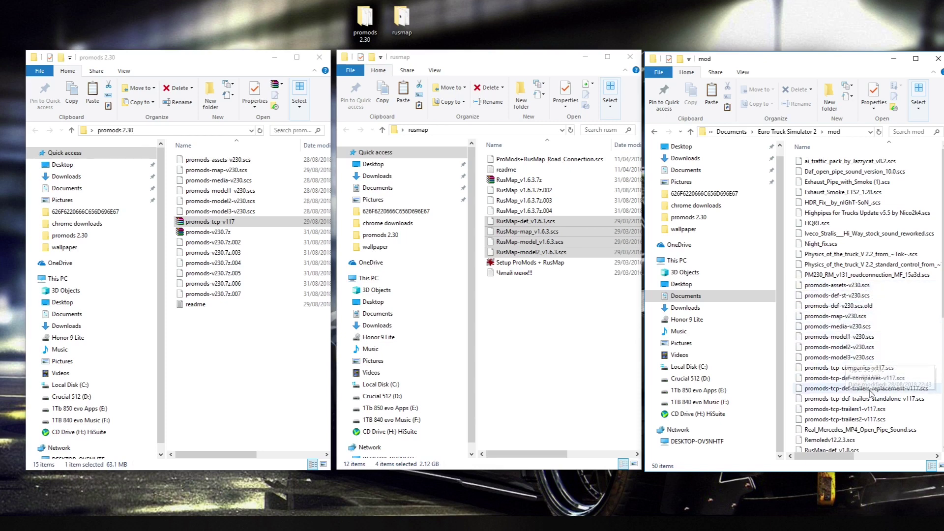
{"action": "scroll", "coordinate": [867, 290], "scroll_direction": "down", "scroll_amount": 4}
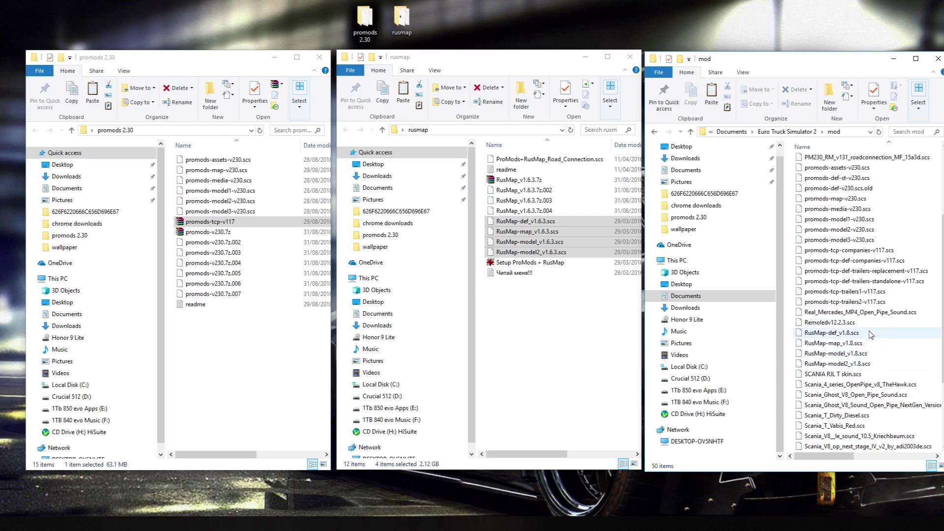
{"action": "scroll", "coordinate": [859, 374], "scroll_direction": "down", "scroll_amount": 3}
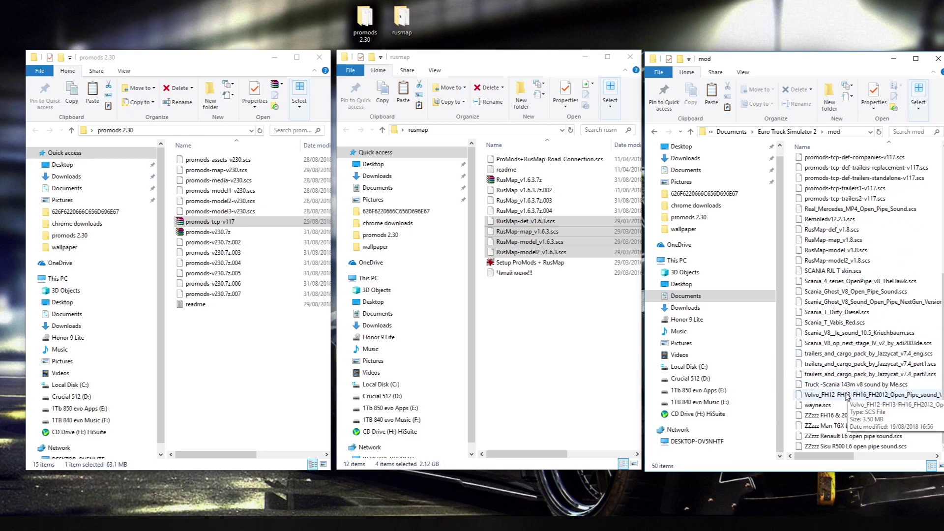
{"action": "scroll", "coordinate": [845, 396], "scroll_direction": "up", "scroll_amount": 7}
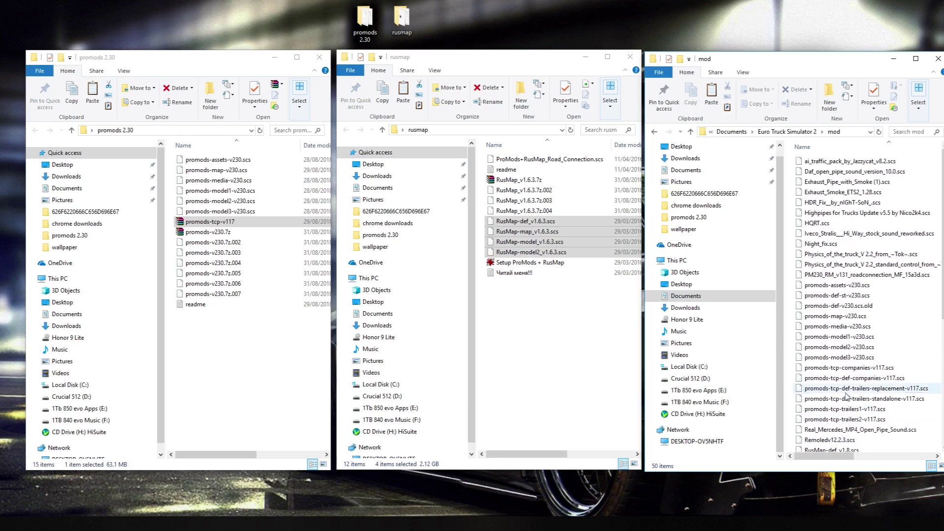
Open the mod keep folder inside Euro Truck Simulator 2, review the older mod files stored there, and go back.
{"action": "left_click", "coordinate": [811, 135]}
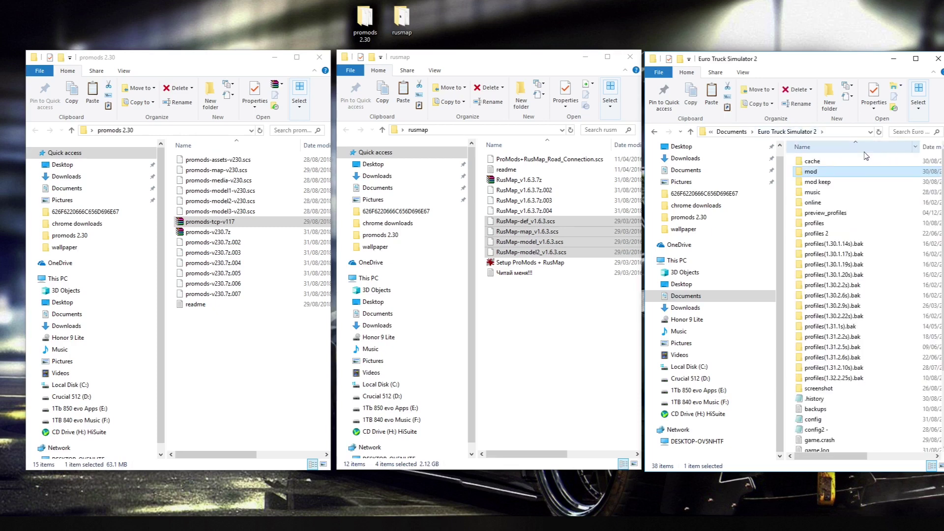
{"action": "double_click", "coordinate": [816, 183]}
{"action": "scroll", "coordinate": [859, 218], "scroll_direction": "down", "scroll_amount": 7}
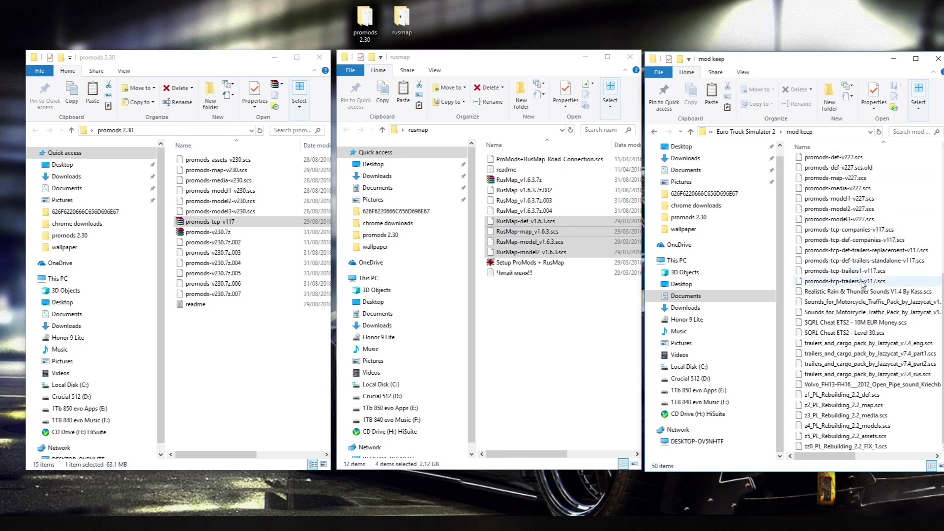
{"action": "scroll", "coordinate": [861, 284], "scroll_direction": "up", "scroll_amount": 3}
{"action": "scroll", "coordinate": [844, 366], "scroll_direction": "down", "scroll_amount": 3}
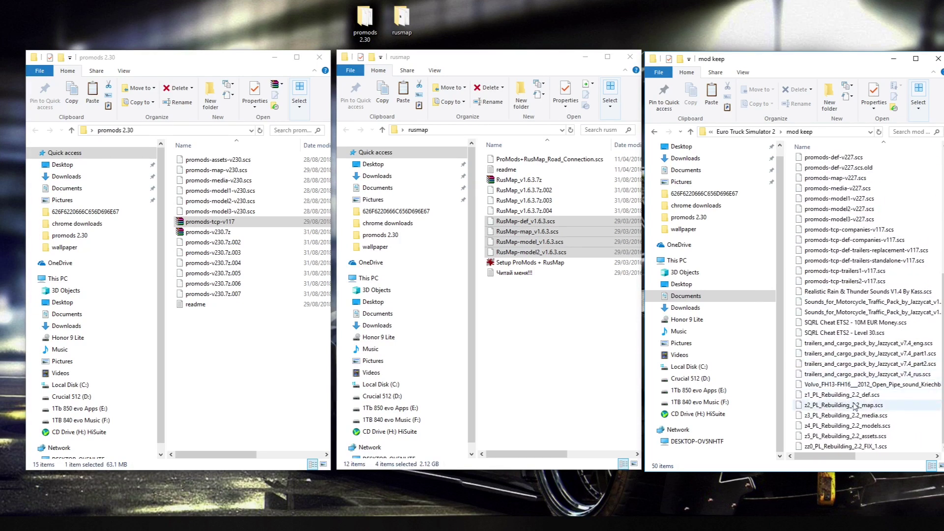
{"action": "left_click", "coordinate": [655, 132]}
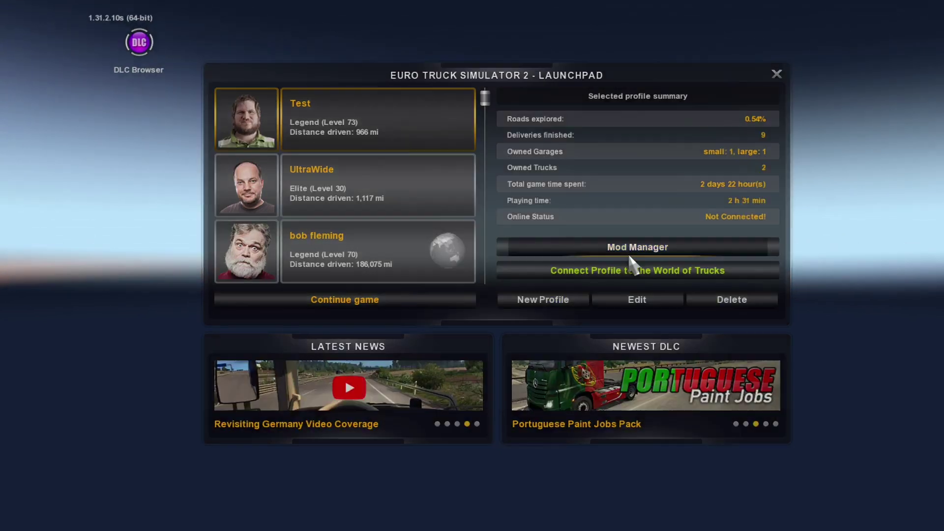
In the Test profile's Mod Manager, activate the ProMods packages in this order: Map, Media, Models 2, Assets, Models 1, Models 3, Definition.
{"action": "left_click", "coordinate": [629, 255]}
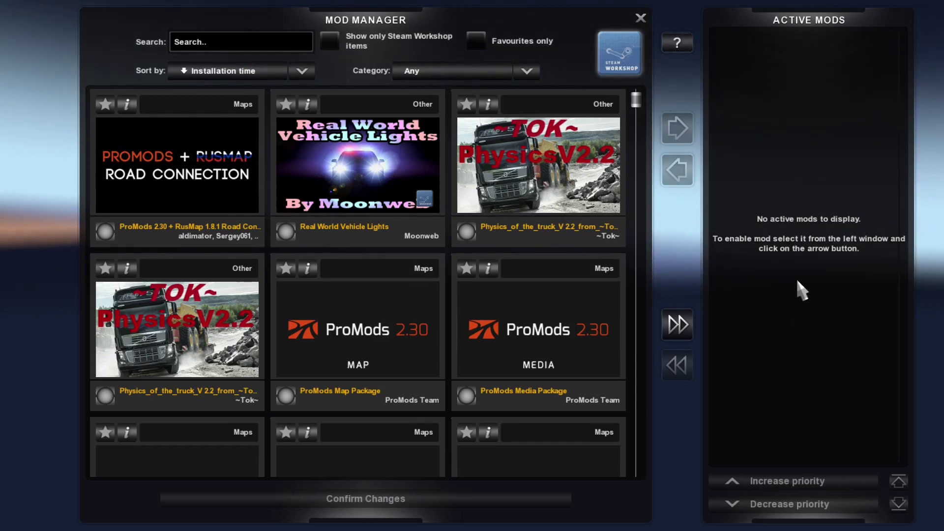
{"action": "scroll", "coordinate": [603, 244], "scroll_direction": "down", "scroll_amount": 3}
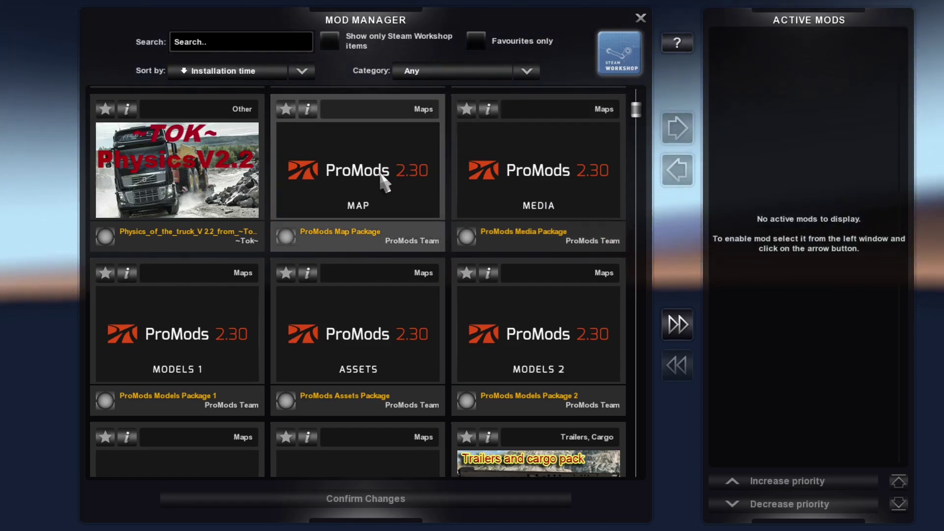
{"action": "left_click", "coordinate": [286, 237]}
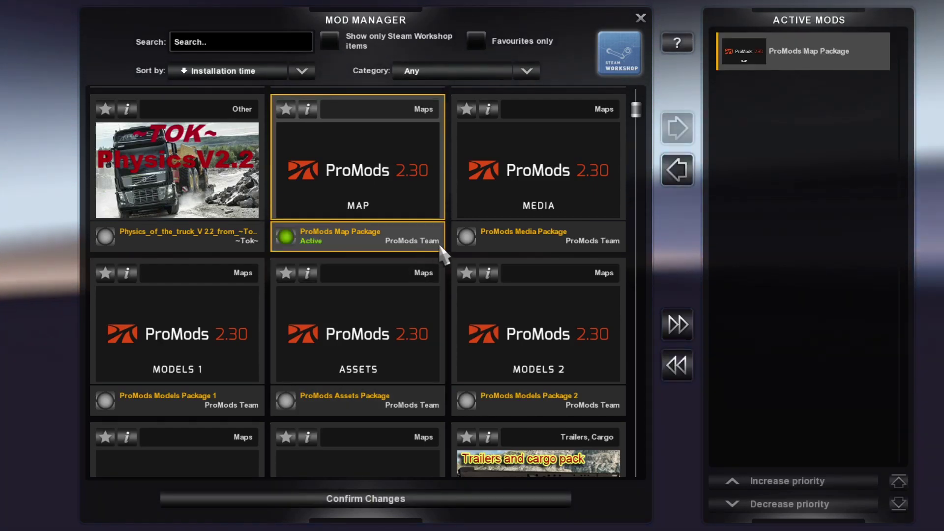
{"action": "left_click", "coordinate": [466, 237]}
{"action": "left_click", "coordinate": [470, 402]}
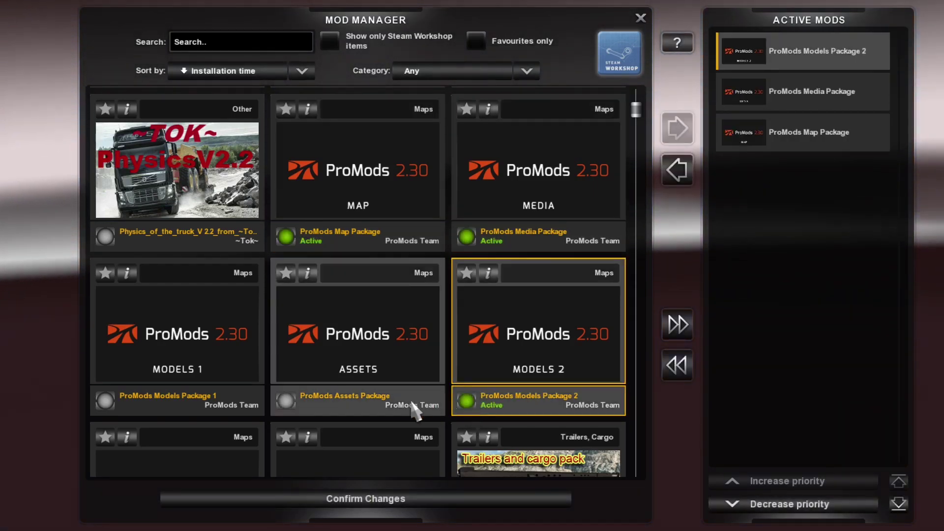
{"action": "left_click", "coordinate": [285, 401]}
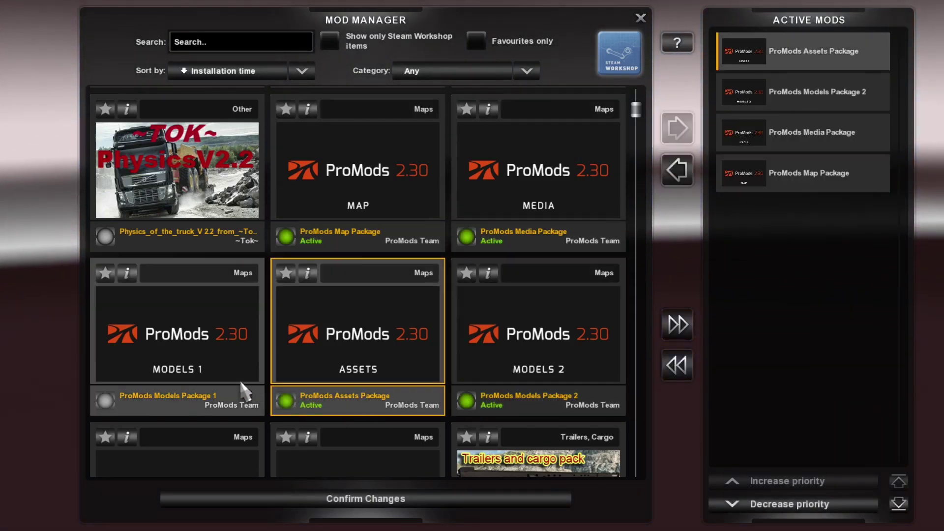
{"action": "left_click", "coordinate": [109, 399]}
{"action": "scroll", "coordinate": [140, 373], "scroll_direction": "down", "scroll_amount": 2}
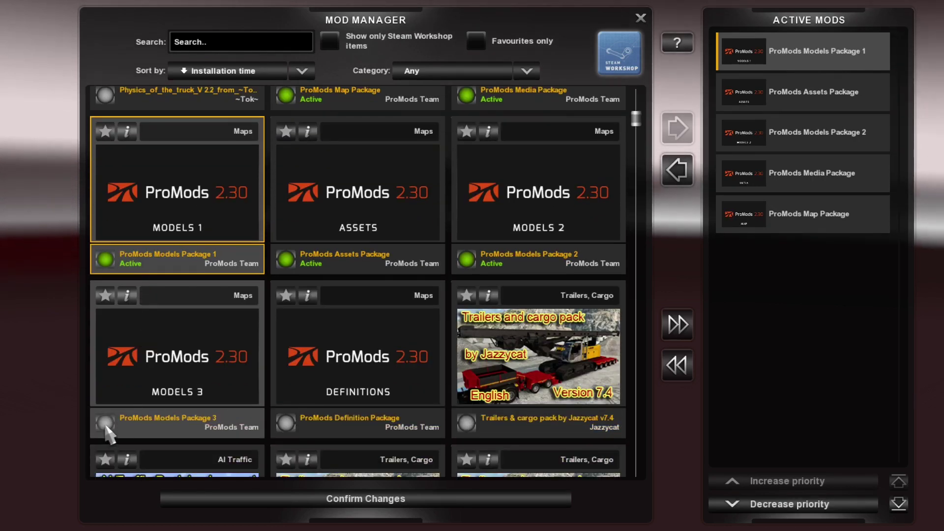
{"action": "left_click", "coordinate": [105, 424]}
{"action": "left_click", "coordinate": [284, 423]}
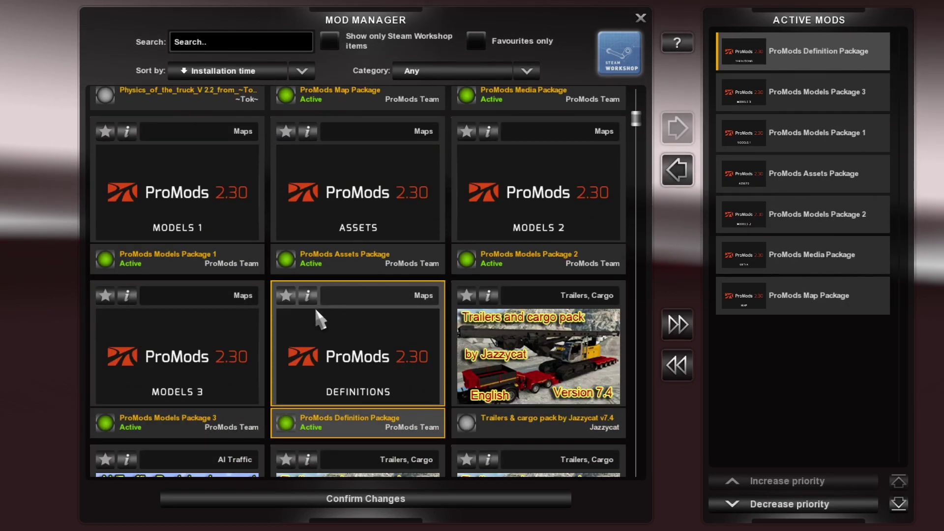
Activate the four RusMap packages above the ProMods ones, in this order: Def, Model, Model 2, Map.
{"action": "scroll", "coordinate": [334, 302], "scroll_direction": "down", "scroll_amount": 2}
{"action": "scroll", "coordinate": [353, 299], "scroll_direction": "down", "scroll_amount": 2}
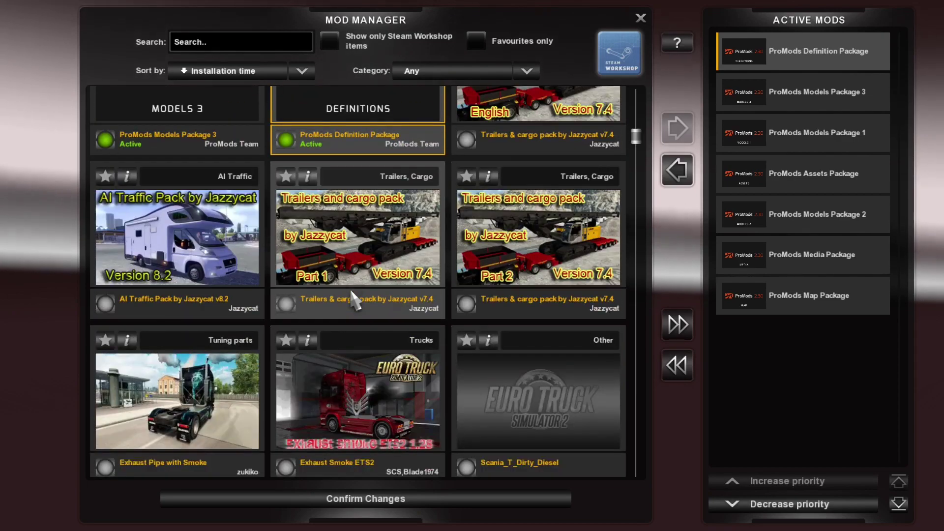
{"action": "scroll", "coordinate": [353, 300], "scroll_direction": "up", "scroll_amount": 2}
{"action": "scroll", "coordinate": [353, 299], "scroll_direction": "down", "scroll_amount": 6}
{"action": "scroll", "coordinate": [351, 293], "scroll_direction": "down", "scroll_amount": 9}
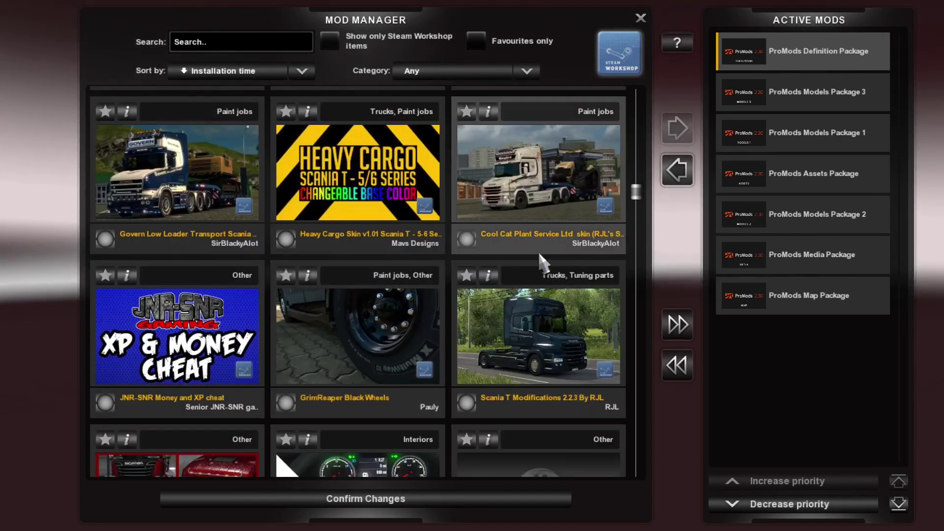
{"action": "left_click_drag", "start_coordinate": [635, 196], "coordinate": [644, 483]}
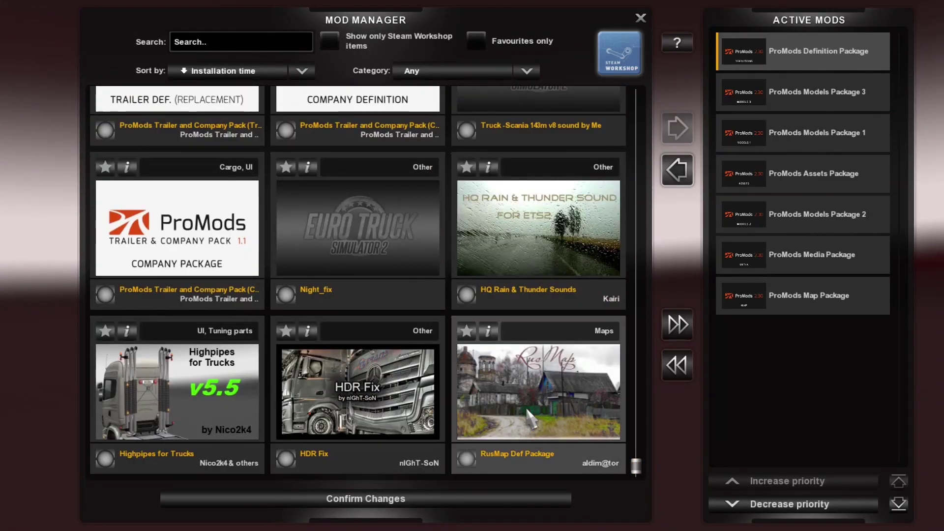
{"action": "double_click", "coordinate": [490, 462]}
{"action": "scroll", "coordinate": [489, 442], "scroll_direction": "up", "scroll_amount": 3}
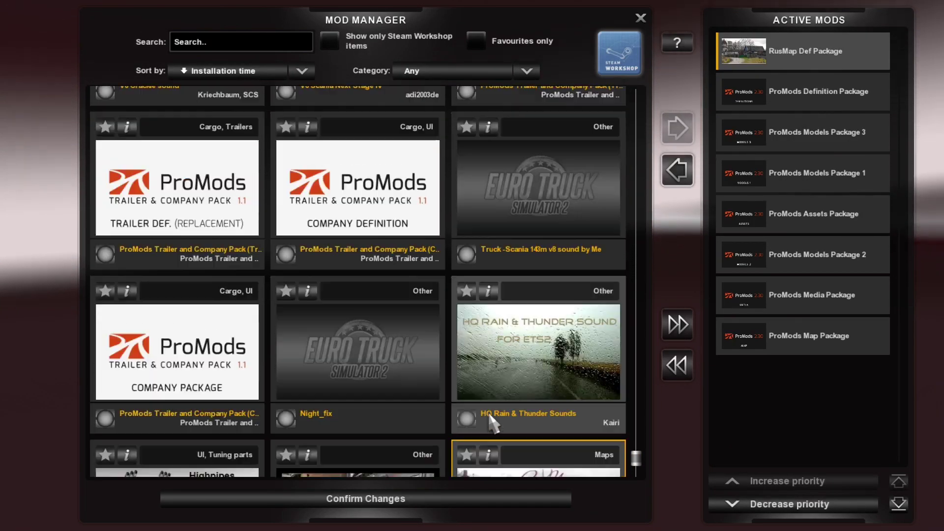
{"action": "scroll", "coordinate": [489, 427], "scroll_direction": "up", "scroll_amount": 6}
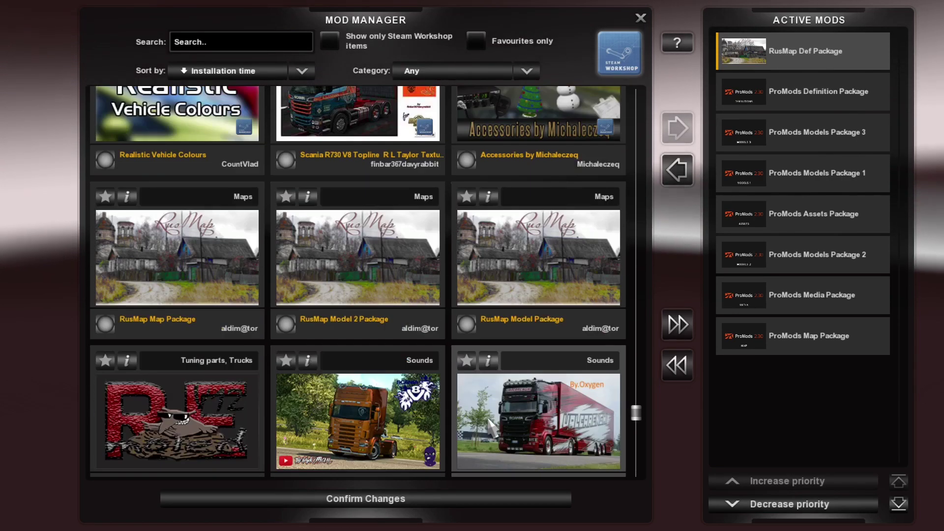
{"action": "double_click", "coordinate": [464, 328]}
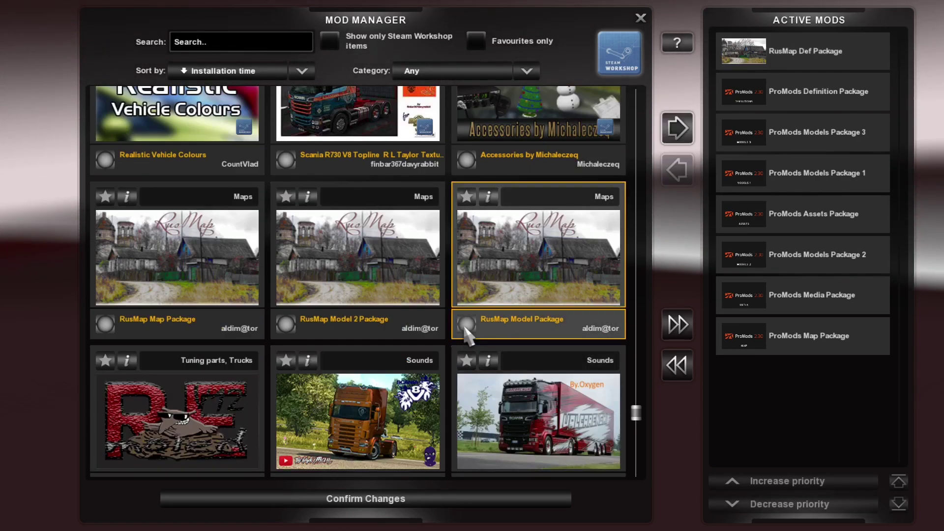
{"action": "double_click", "coordinate": [295, 327]}
{"action": "double_click", "coordinate": [105, 325]}
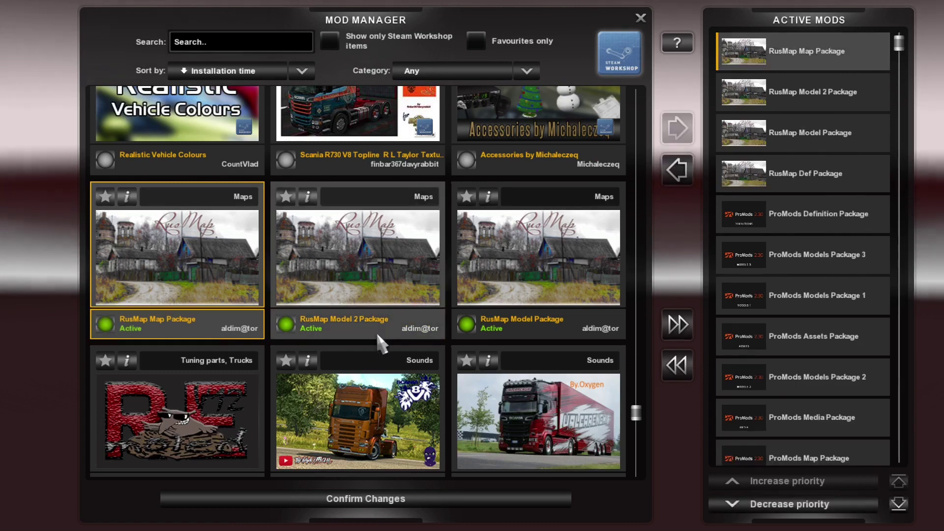
Activate the ProMods Trailer and Company Pack's Company Package, Company Definition, standalone Trailer Definitions and both Trailer Packages, in that order.
{"action": "scroll", "coordinate": [479, 283], "scroll_direction": "down", "scroll_amount": 10}
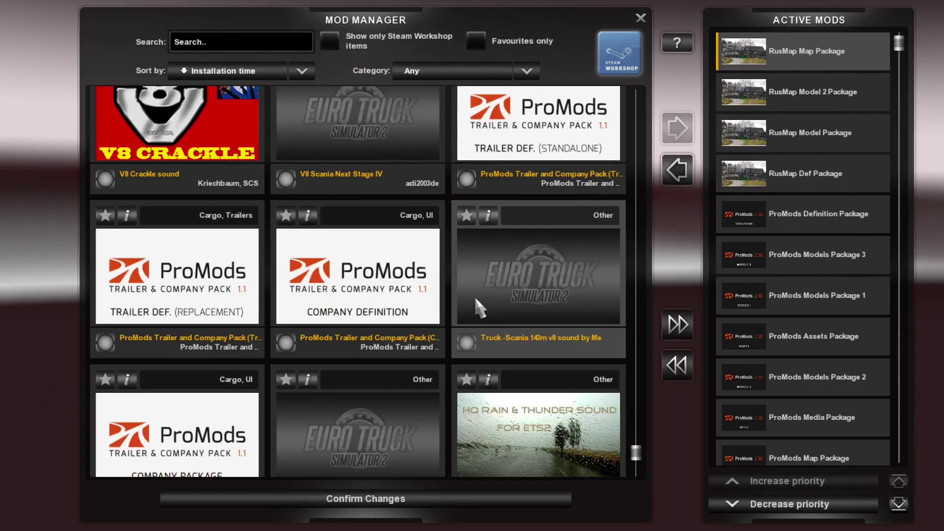
{"action": "scroll", "coordinate": [477, 308], "scroll_direction": "down", "scroll_amount": 1}
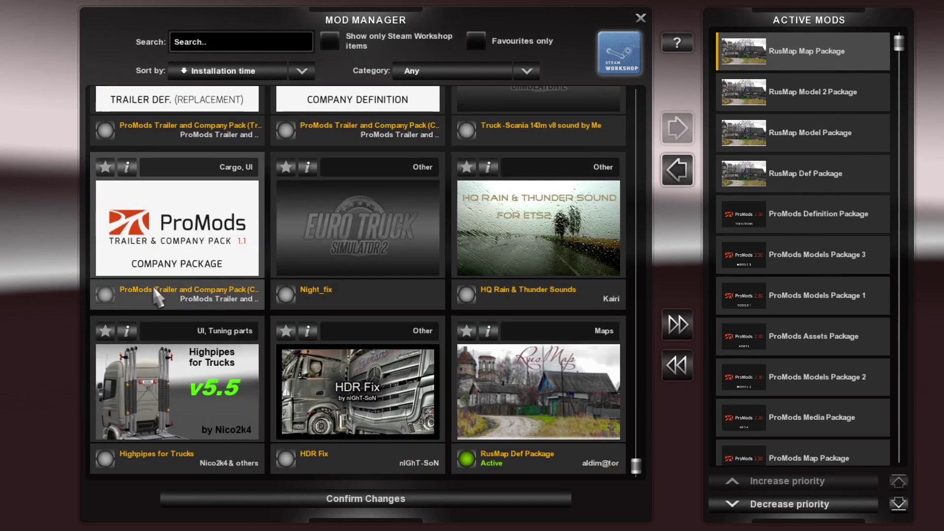
{"action": "double_click", "coordinate": [105, 295]}
{"action": "scroll", "coordinate": [294, 276], "scroll_direction": "up", "scroll_amount": 2}
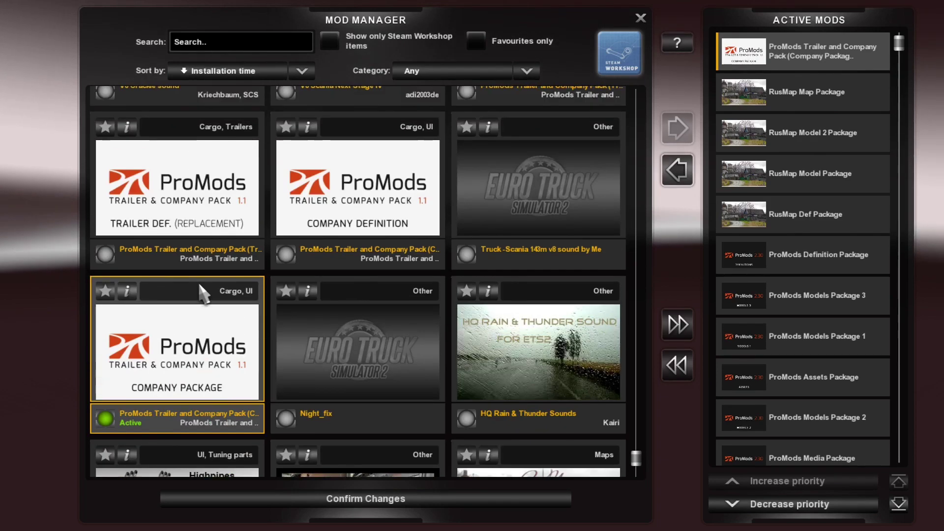
{"action": "double_click", "coordinate": [286, 257]}
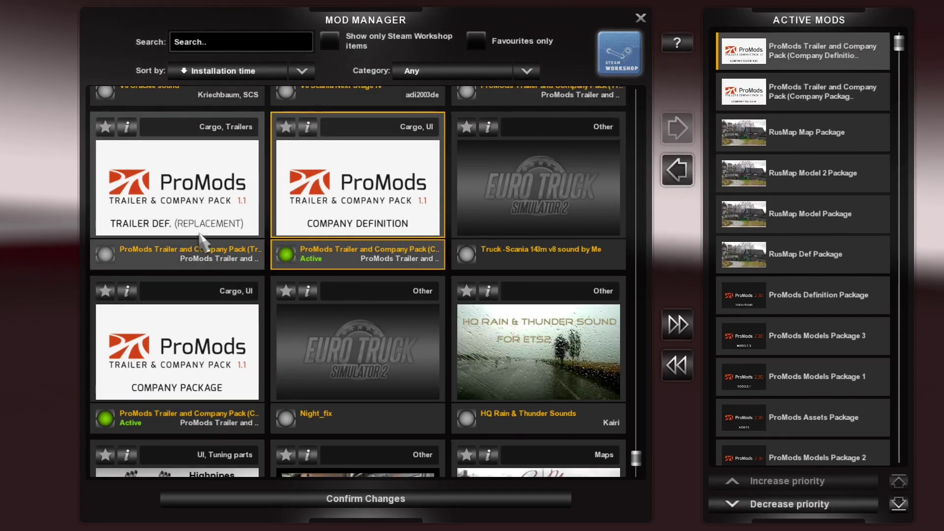
{"action": "scroll", "coordinate": [304, 244], "scroll_direction": "up", "scroll_amount": 2}
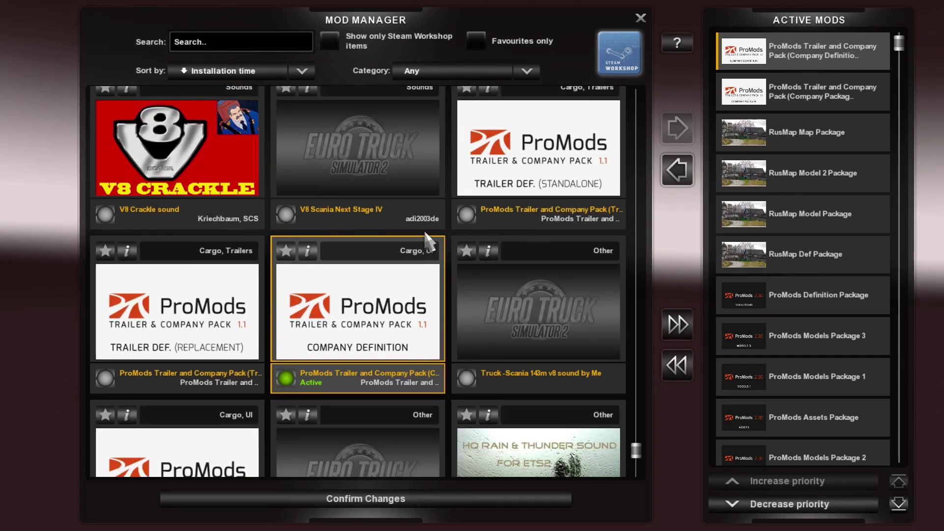
{"action": "left_click", "coordinate": [466, 214]}
{"action": "scroll", "coordinate": [406, 288], "scroll_direction": "up", "scroll_amount": 2}
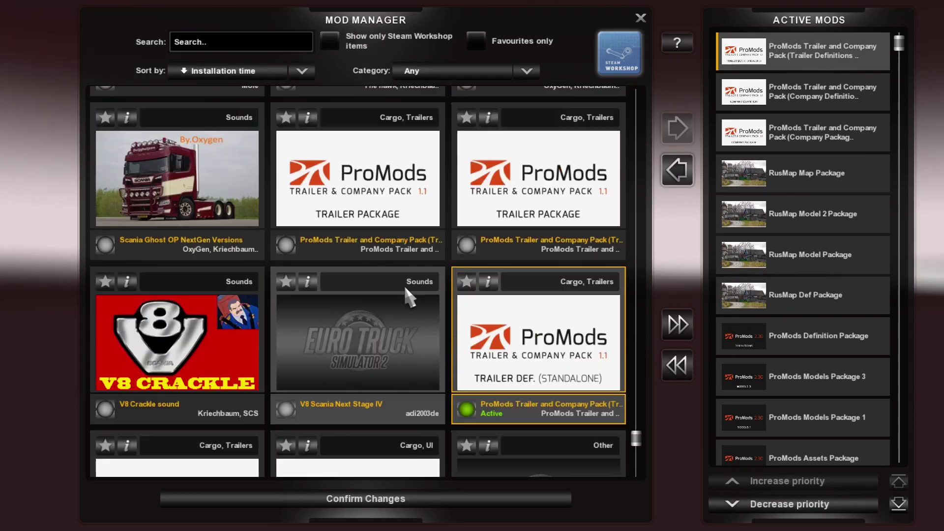
{"action": "double_click", "coordinate": [285, 244]}
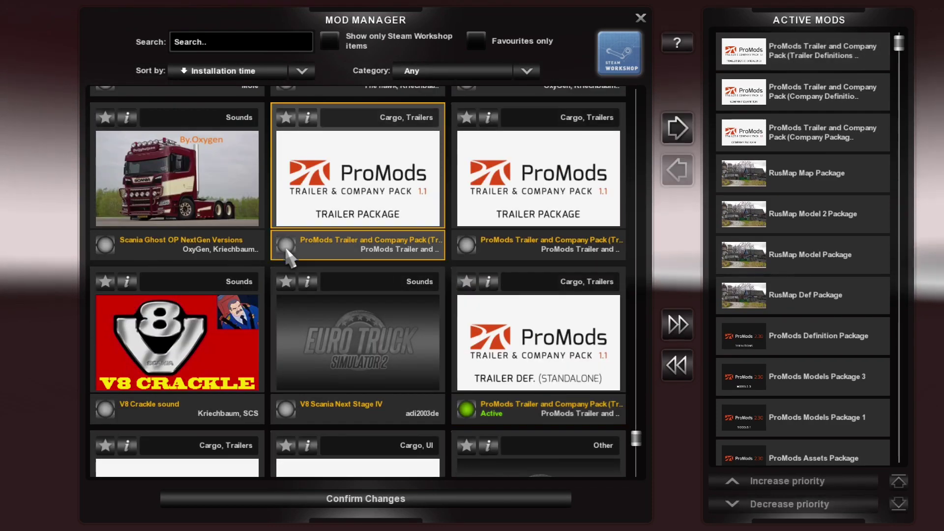
{"action": "double_click", "coordinate": [464, 245]}
{"action": "scroll", "coordinate": [405, 235], "scroll_direction": "up", "scroll_amount": 2}
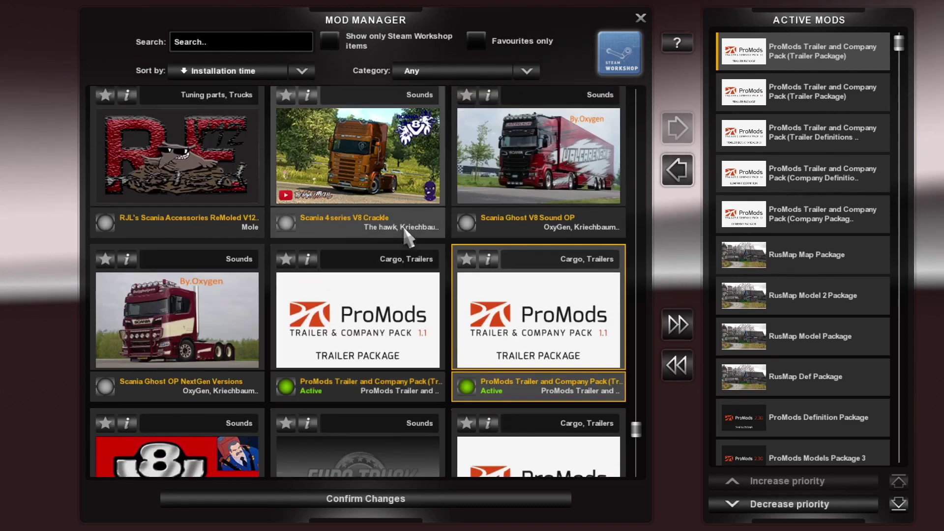
Activate the ProMods 2.30 + RusMap 1.8.1 Road Connection mod.
{"action": "scroll", "coordinate": [407, 237], "scroll_direction": "up", "scroll_amount": 4}
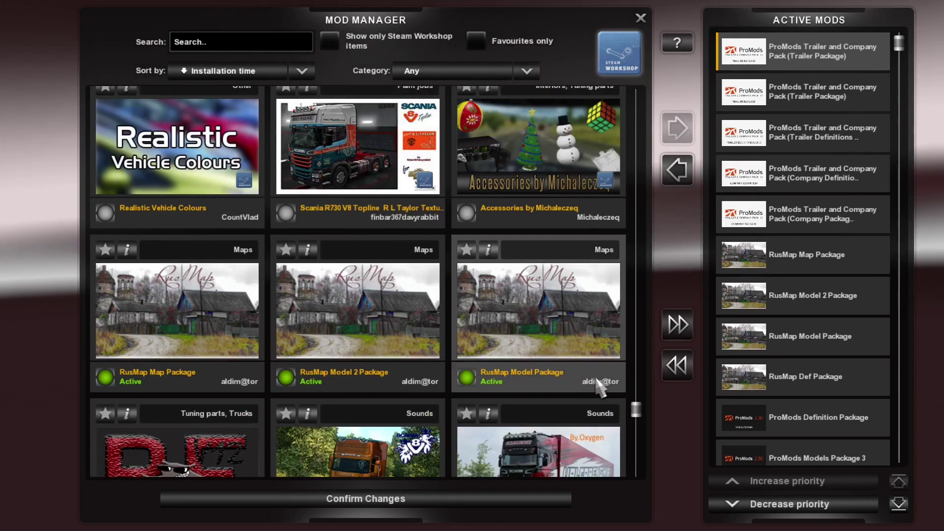
{"action": "scroll", "coordinate": [614, 320], "scroll_direction": "up", "scroll_amount": 10}
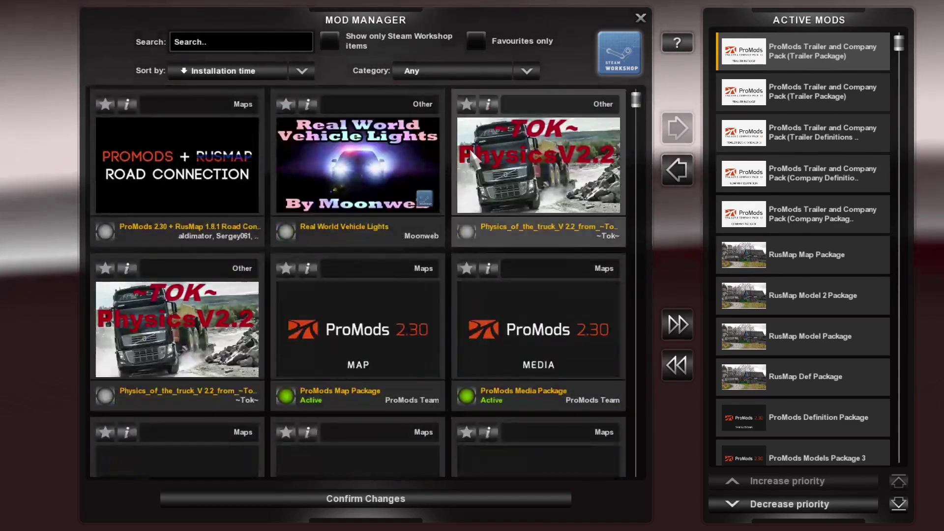
{"action": "double_click", "coordinate": [105, 232]}
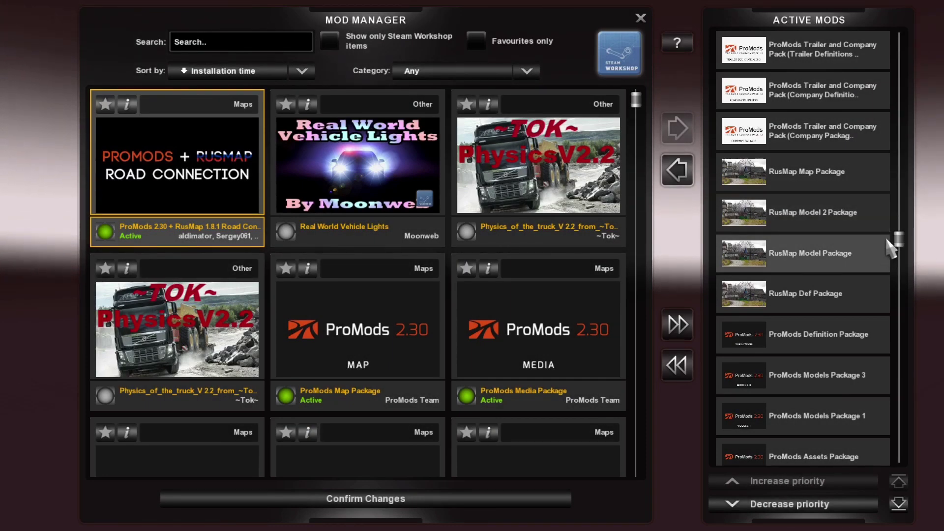
Lower the ProMods Assets Package to the lowest priority and place the Media Package directly above it.
{"action": "left_click_drag", "start_coordinate": [899, 239], "coordinate": [911, 493]}
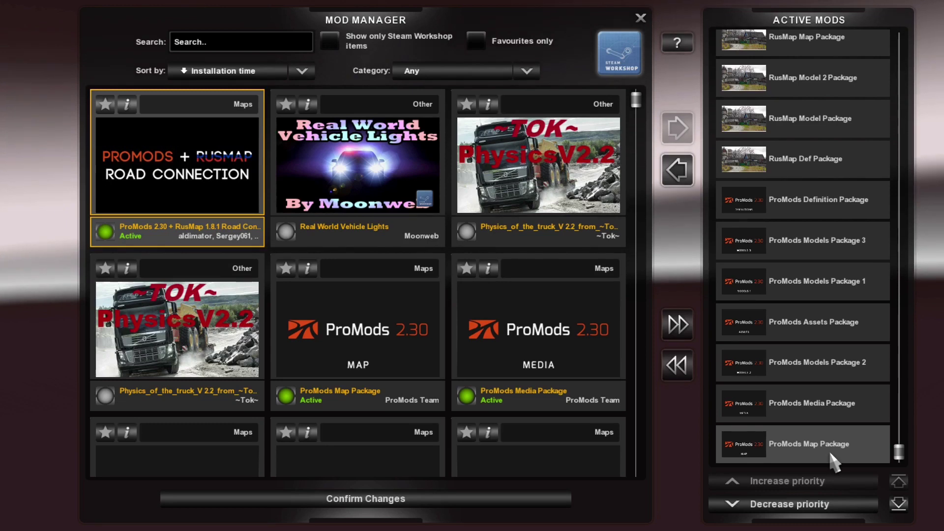
{"action": "left_click", "coordinate": [839, 328]}
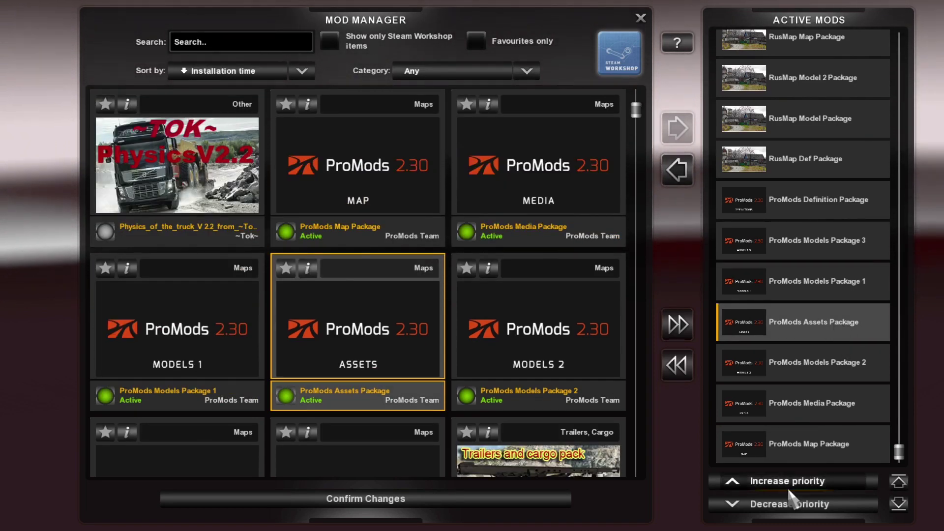
{"action": "left_click", "coordinate": [789, 504]}
{"action": "left_click", "coordinate": [789, 504]}
{"action": "left_click", "coordinate": [790, 504]}
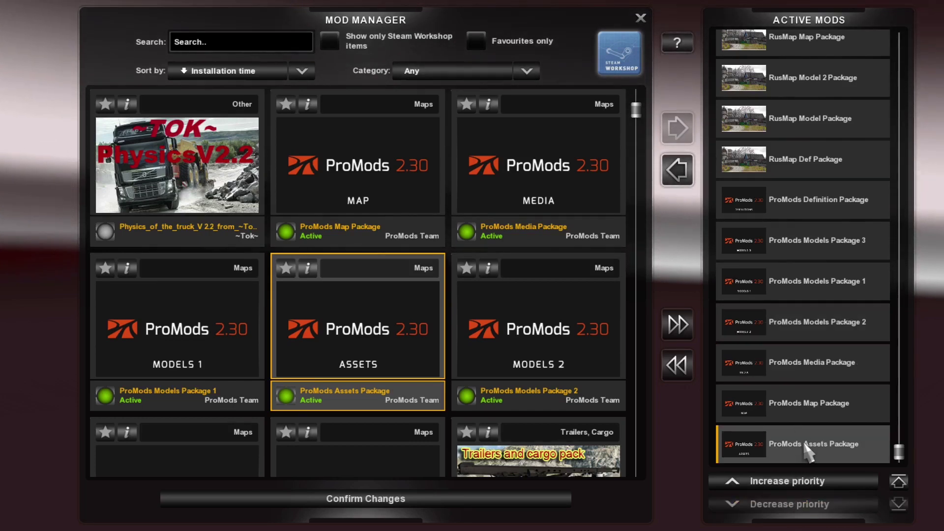
{"action": "left_click", "coordinate": [812, 362]}
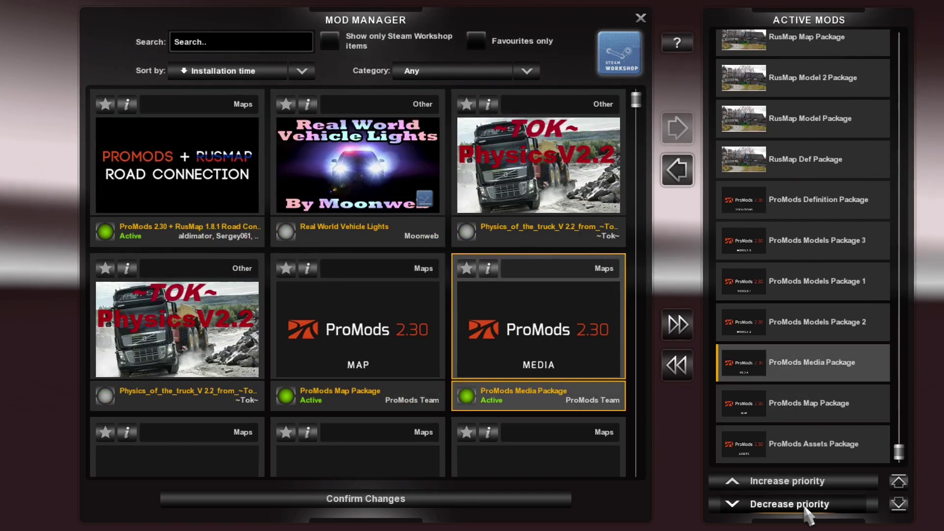
{"action": "left_click", "coordinate": [805, 502]}
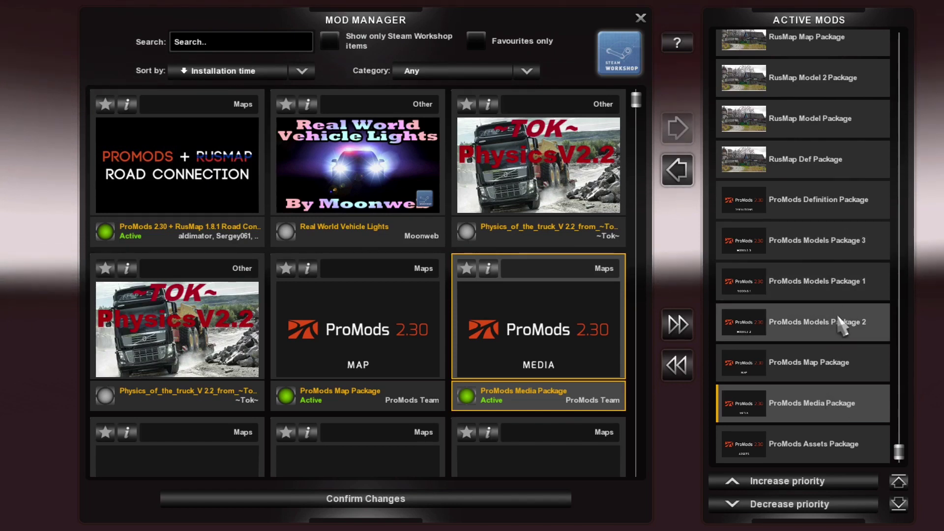
Lower ProMods Models Packages 3, 2 and 1 so they sit between the Map and Media packages, ordered 1, 2, 3 downward.
{"action": "left_click", "coordinate": [838, 246]}
{"action": "left_click", "coordinate": [817, 505]}
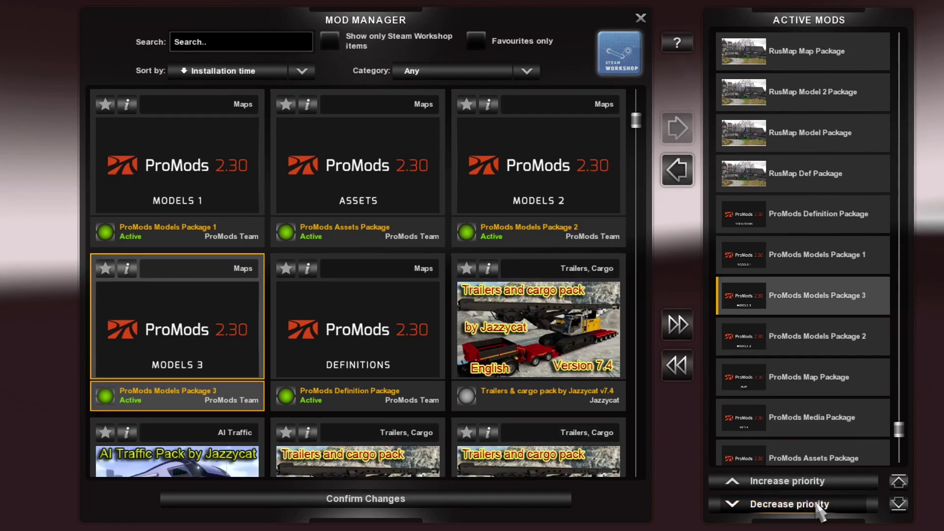
{"action": "left_click", "coordinate": [817, 505]}
{"action": "left_click", "coordinate": [817, 505]}
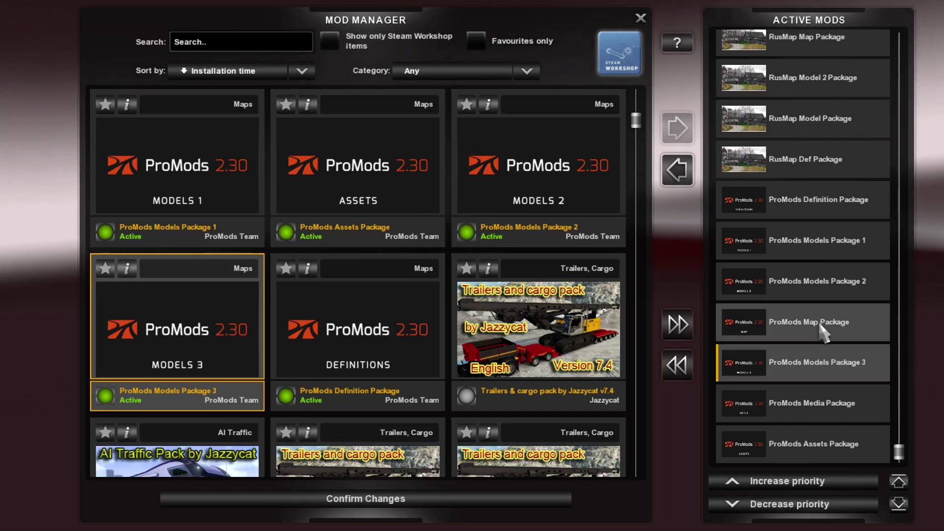
{"action": "left_click", "coordinate": [813, 283]}
{"action": "left_click", "coordinate": [817, 505]}
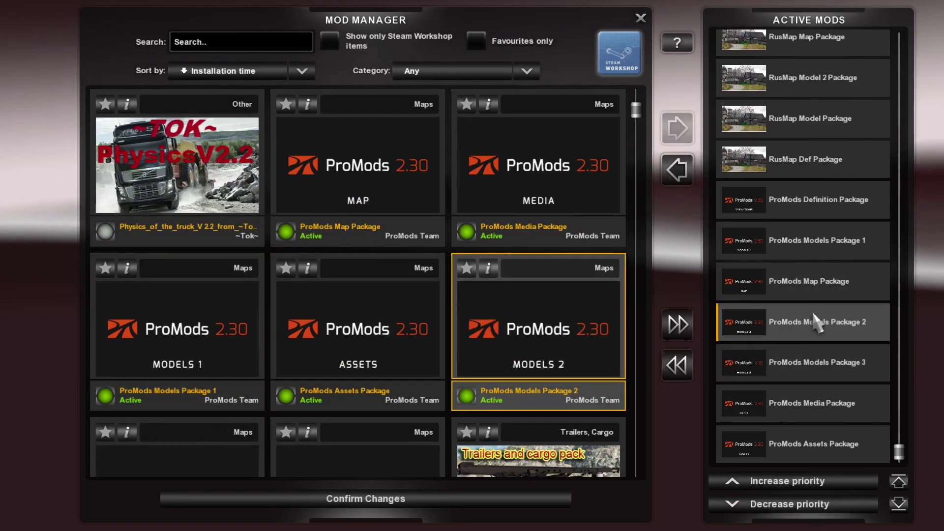
{"action": "left_click", "coordinate": [819, 246]}
{"action": "left_click", "coordinate": [759, 504]}
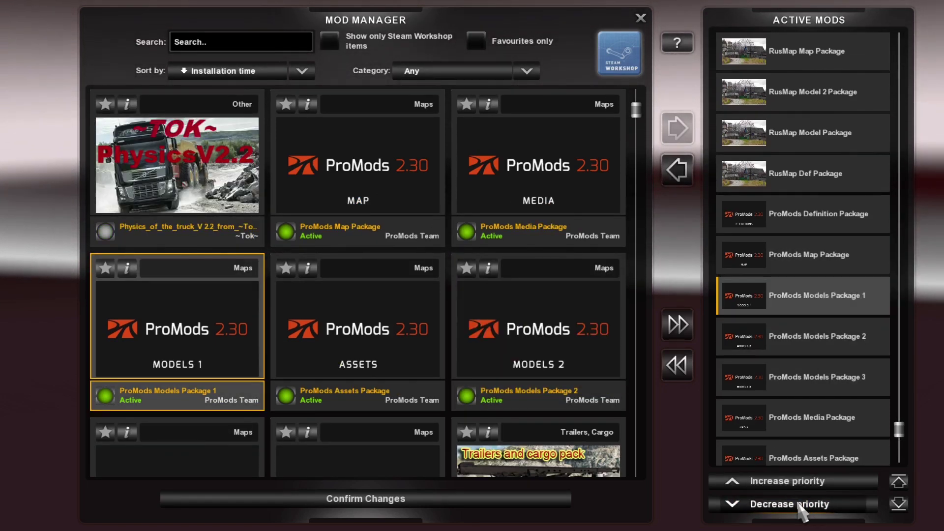
{"action": "left_click", "coordinate": [810, 261]}
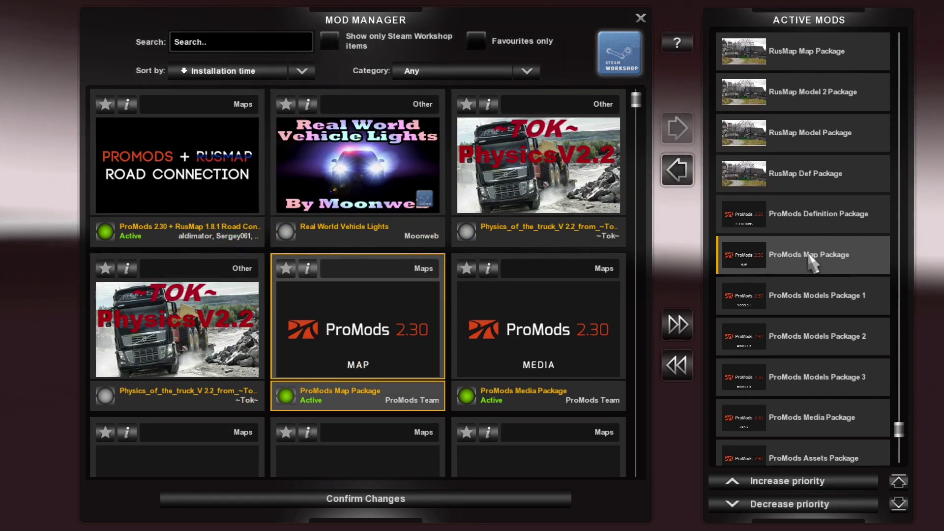
Lower the four RusMap packages below the ProMods Definition Package, ordered Map, Model, Model 2, Def downward, above the ProMods Map Package.
{"action": "left_click", "coordinate": [808, 185]}
{"action": "left_click", "coordinate": [787, 507]}
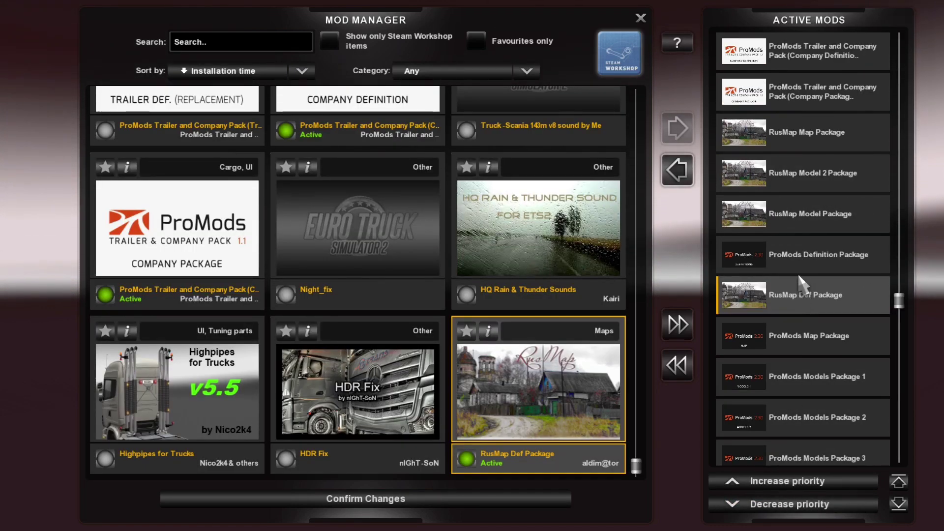
{"action": "left_click", "coordinate": [807, 178]}
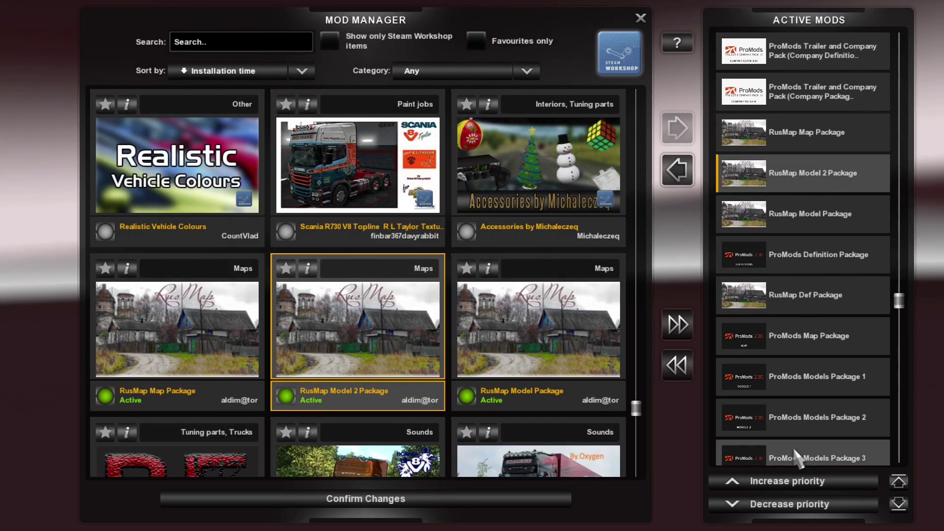
{"action": "left_click", "coordinate": [789, 506]}
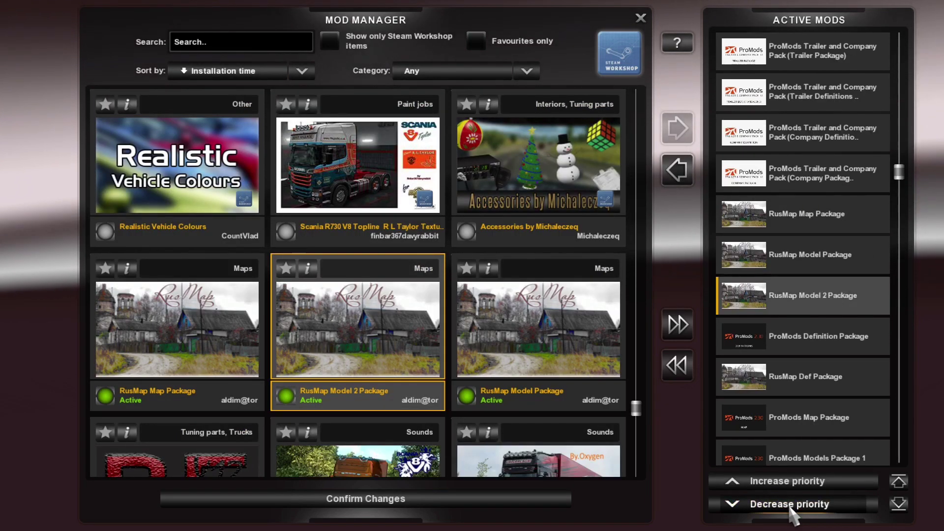
{"action": "left_click", "coordinate": [790, 506]}
{"action": "left_click", "coordinate": [810, 215]}
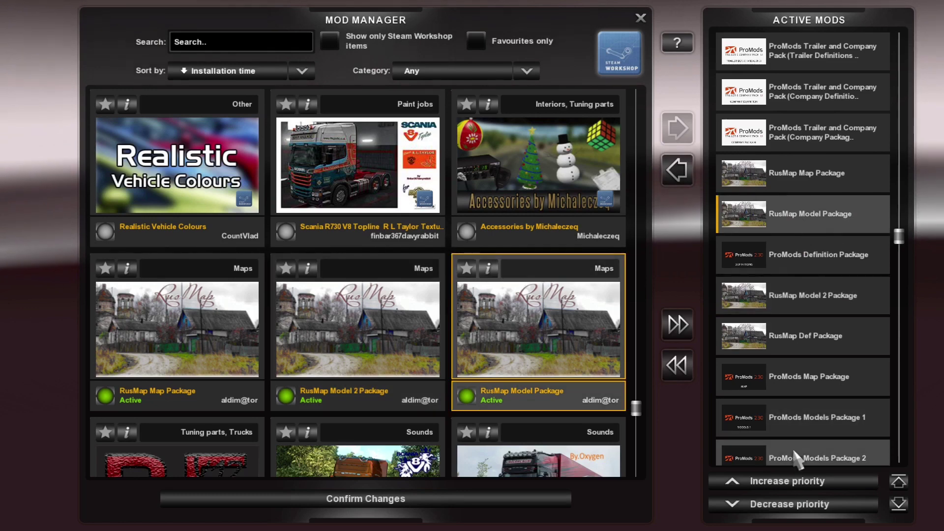
{"action": "left_click", "coordinate": [794, 506]}
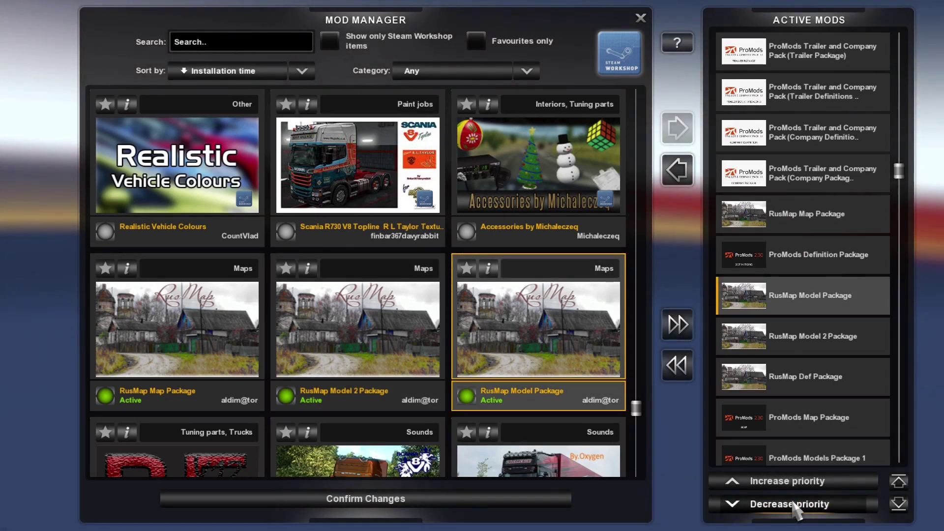
{"action": "left_click", "coordinate": [806, 213]}
{"action": "left_click", "coordinate": [792, 505]}
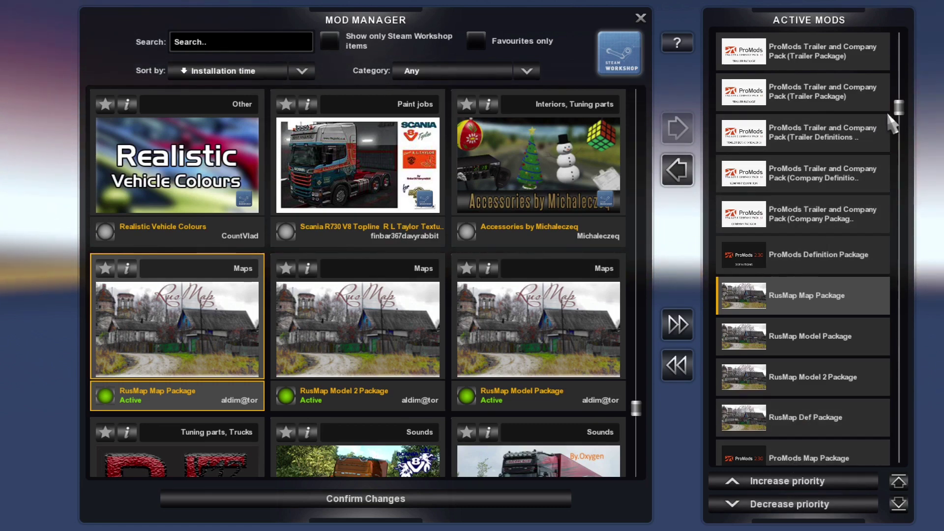
Lower the ProMods + RusMap Road Connection mod to sit directly between the ProMods Definition Package and the RusMap Map Package.
{"action": "left_click_drag", "start_coordinate": [889, 116], "coordinate": [900, 34]}
{"action": "left_click", "coordinate": [836, 51]}
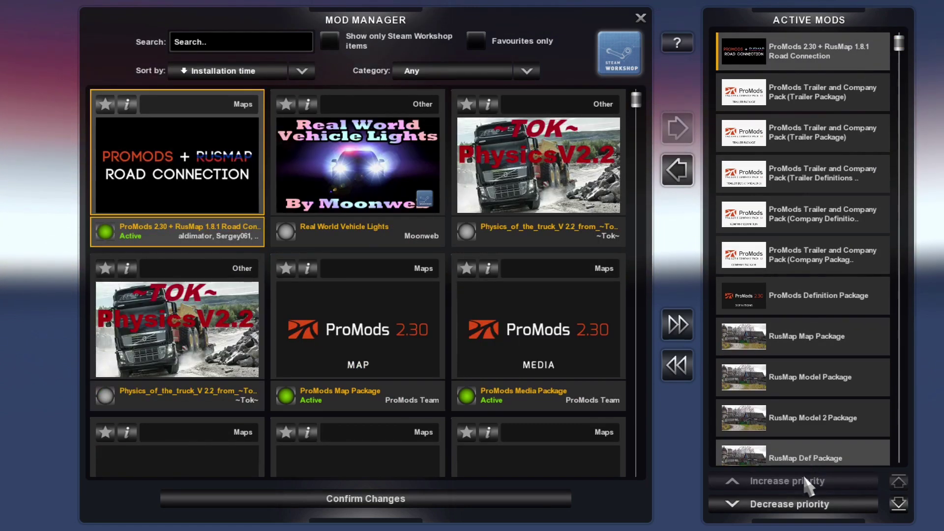
{"action": "left_click", "coordinate": [796, 506]}
{"action": "left_click", "coordinate": [796, 506]}
{"action": "left_click", "coordinate": [796, 507]}
{"action": "left_click", "coordinate": [797, 507]}
{"action": "left_click", "coordinate": [796, 506]}
{"action": "left_click", "coordinate": [796, 506]}
{"action": "left_click", "coordinate": [796, 506]}
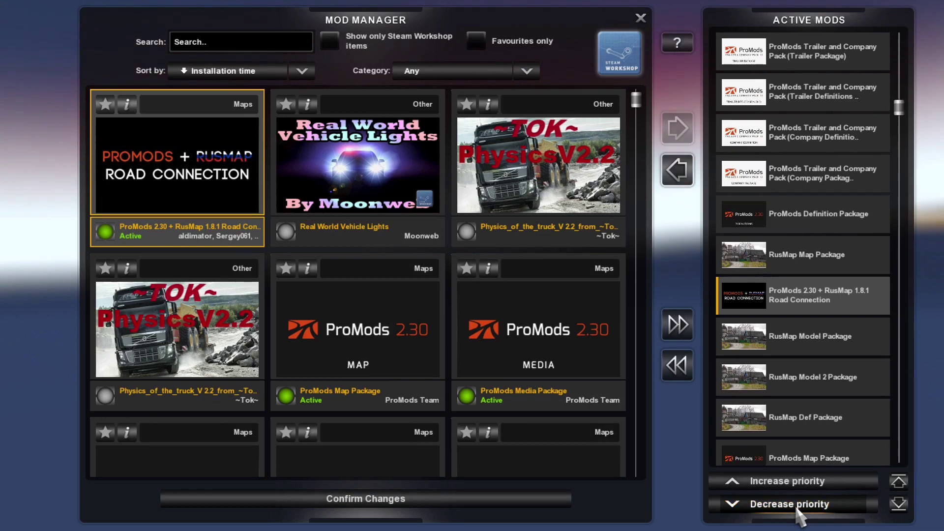
{"action": "left_click", "coordinate": [786, 480]}
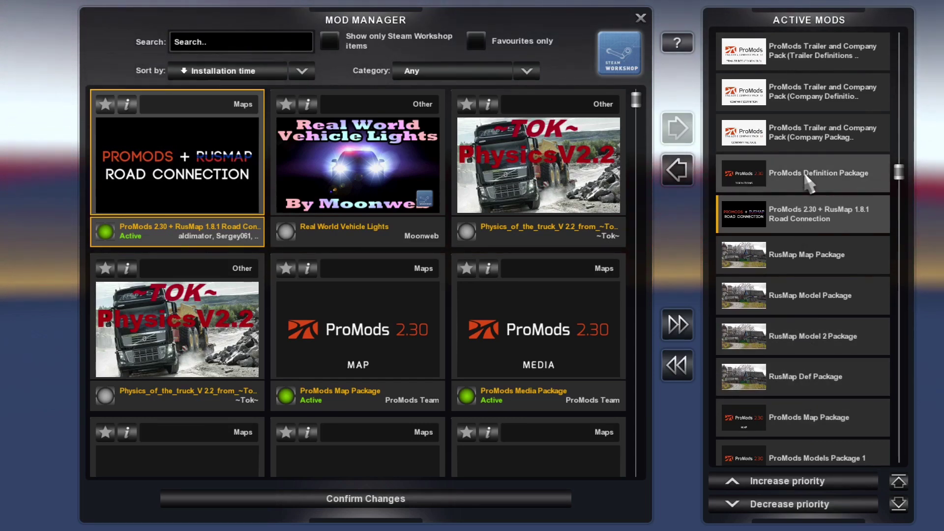
Check the mod details of the highest-priority ProMods Trailer Package to identify which trailer file it is.
{"action": "scroll", "coordinate": [804, 178], "scroll_direction": "up", "scroll_amount": 2}
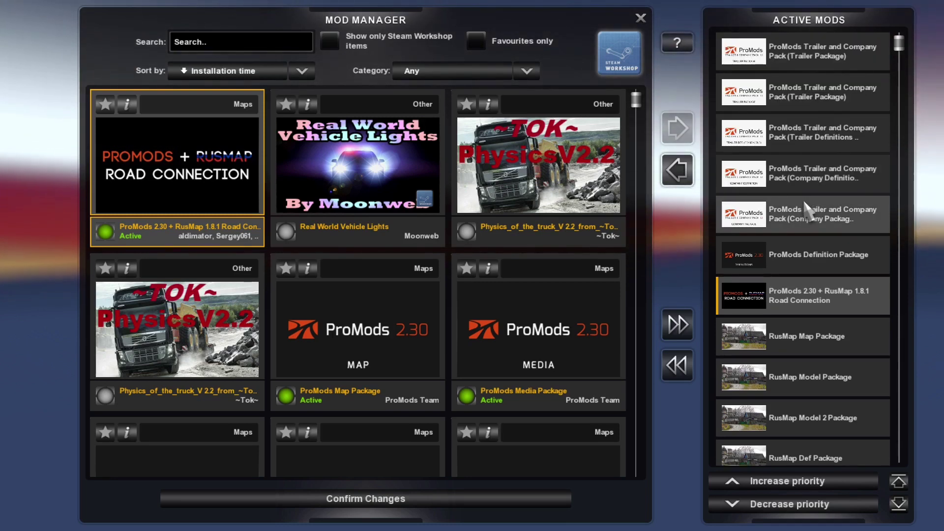
{"action": "left_click", "coordinate": [836, 216]}
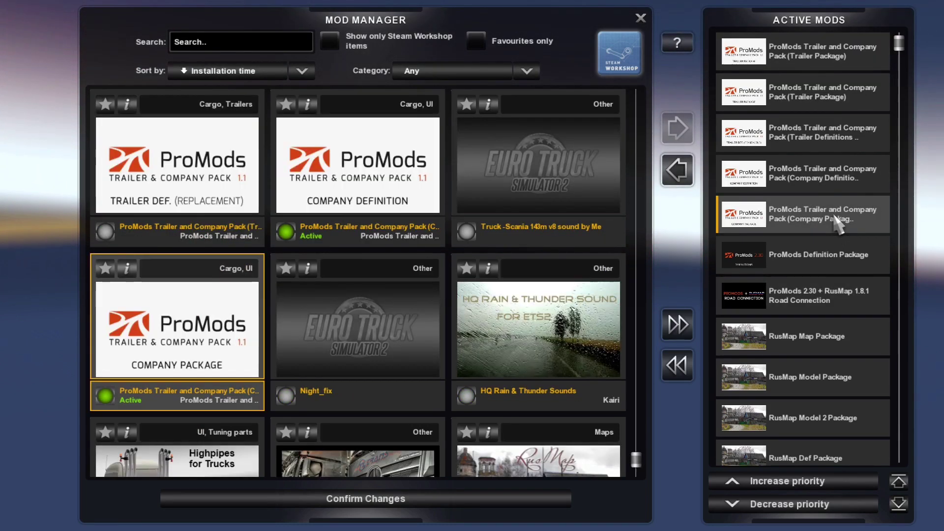
{"action": "left_click", "coordinate": [832, 69]}
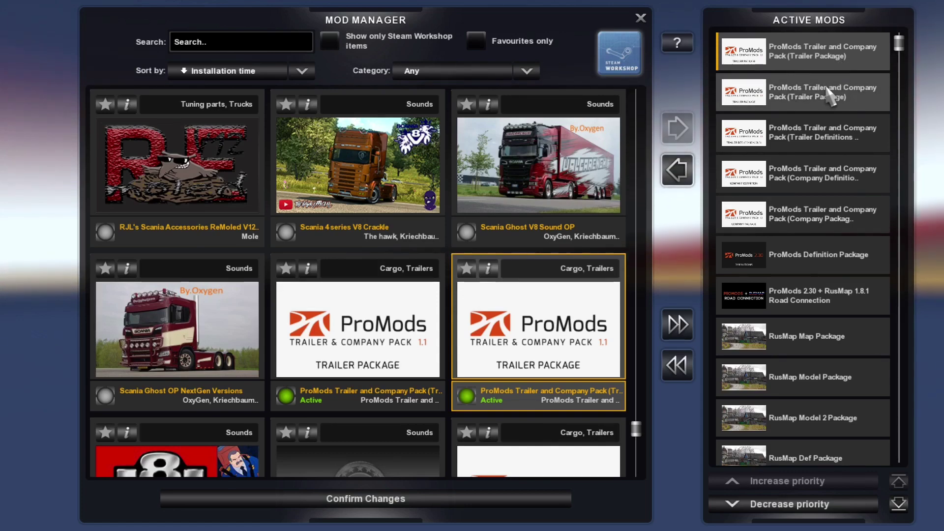
{"action": "left_click", "coordinate": [489, 269]}
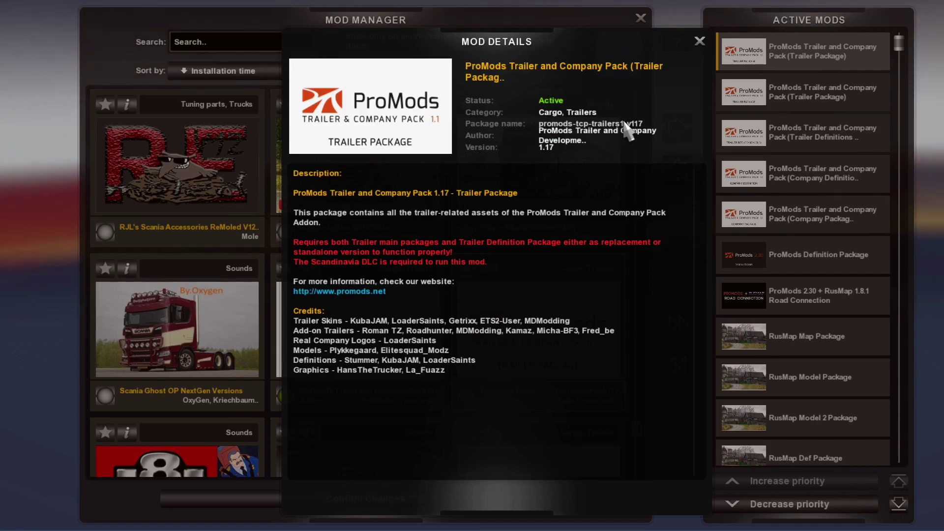
{"action": "left_click", "coordinate": [699, 41]}
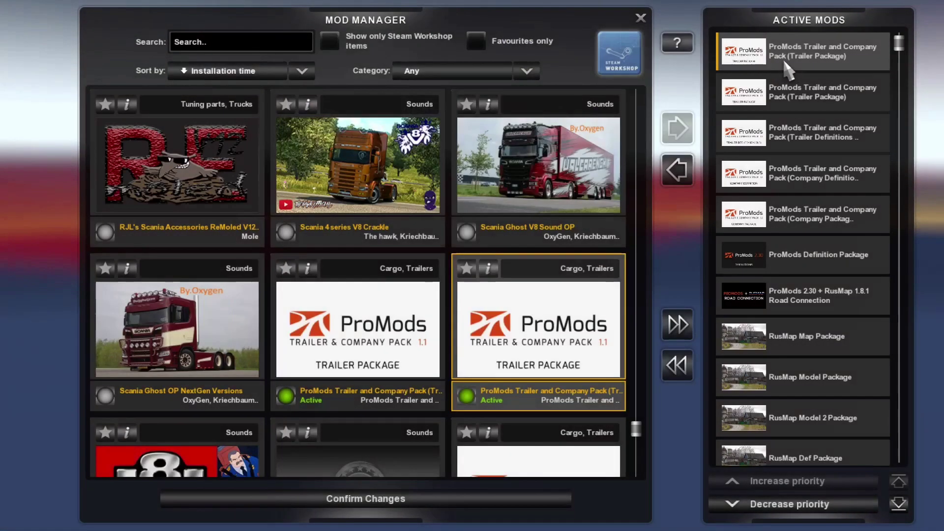
Lower both ProMods Trailer Packages below the Company Definition and directly above the Company Package, keeping Trailer Definitions at the highest priority.
{"action": "left_click", "coordinate": [814, 98]}
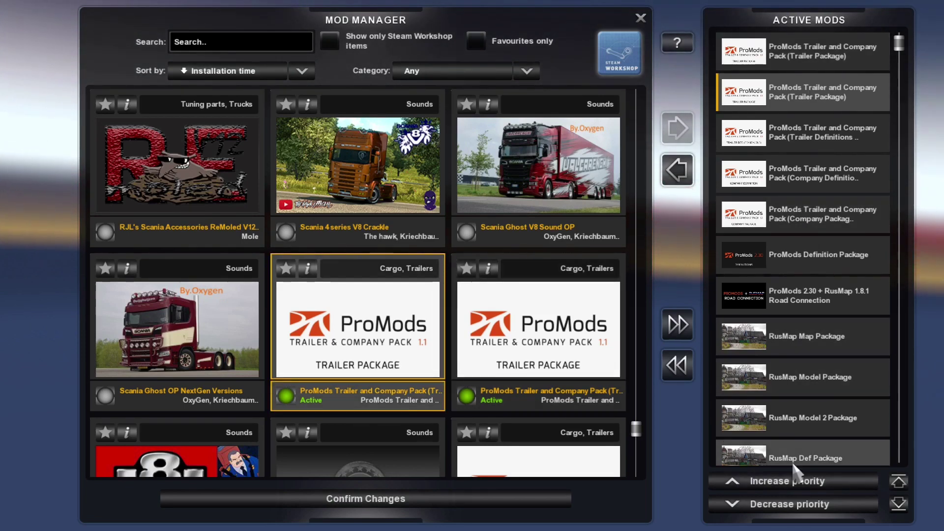
{"action": "left_click", "coordinate": [793, 505]}
{"action": "left_click", "coordinate": [792, 504]}
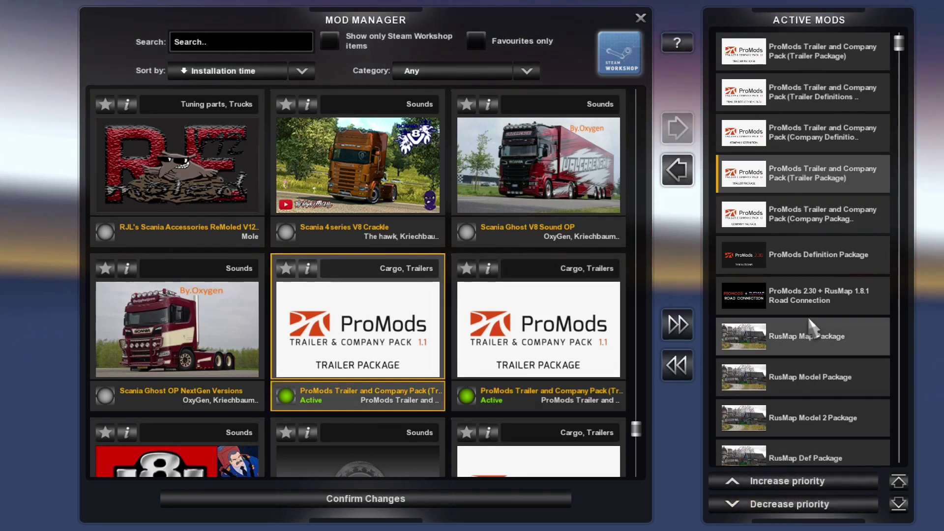
{"action": "left_click", "coordinate": [816, 58]}
{"action": "left_click", "coordinate": [787, 505]}
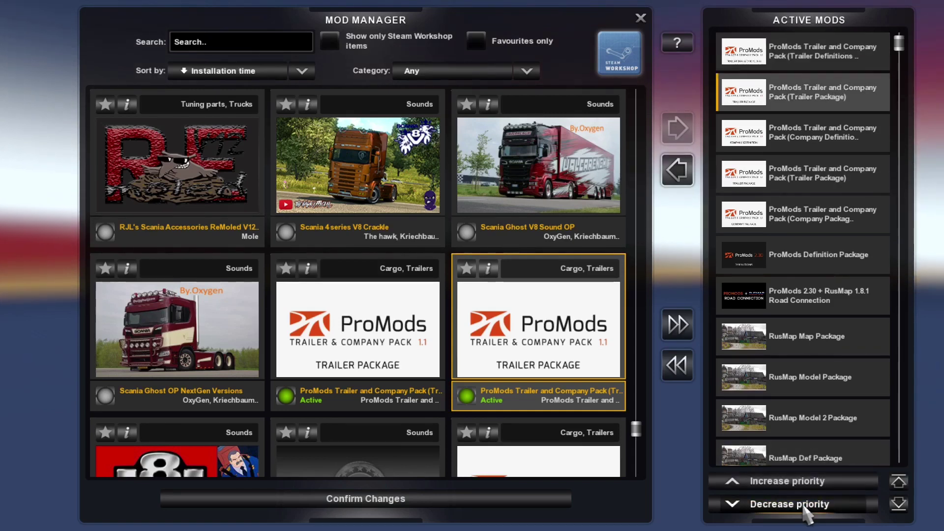
{"action": "left_click", "coordinate": [803, 506]}
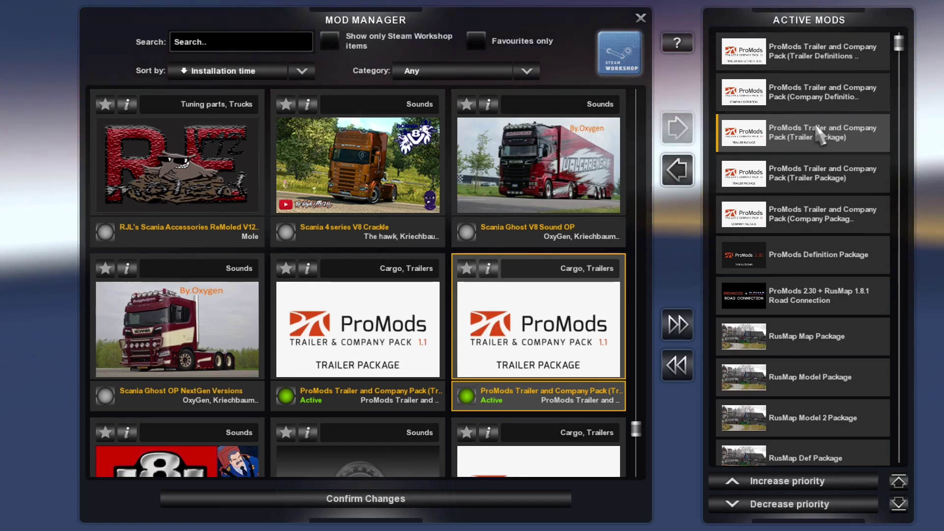
{"action": "left_click", "coordinate": [817, 93]}
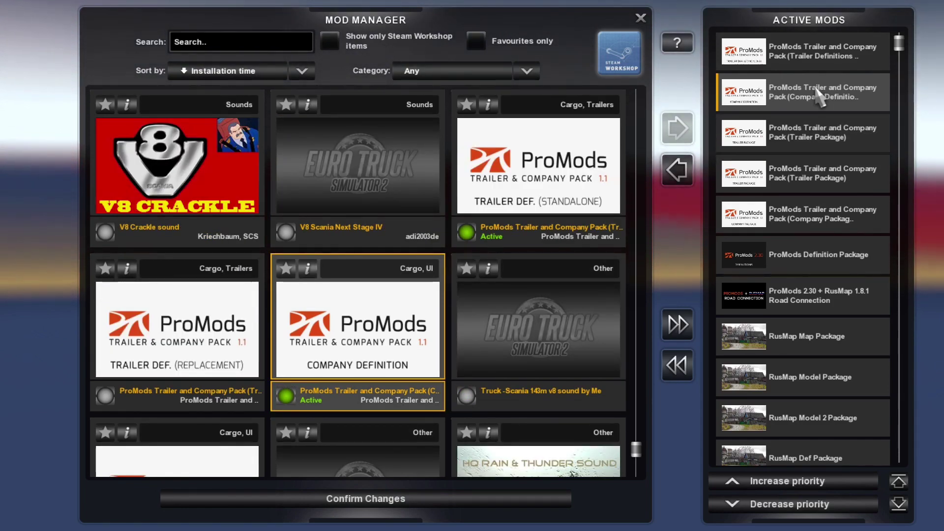
{"action": "left_click", "coordinate": [821, 54]}
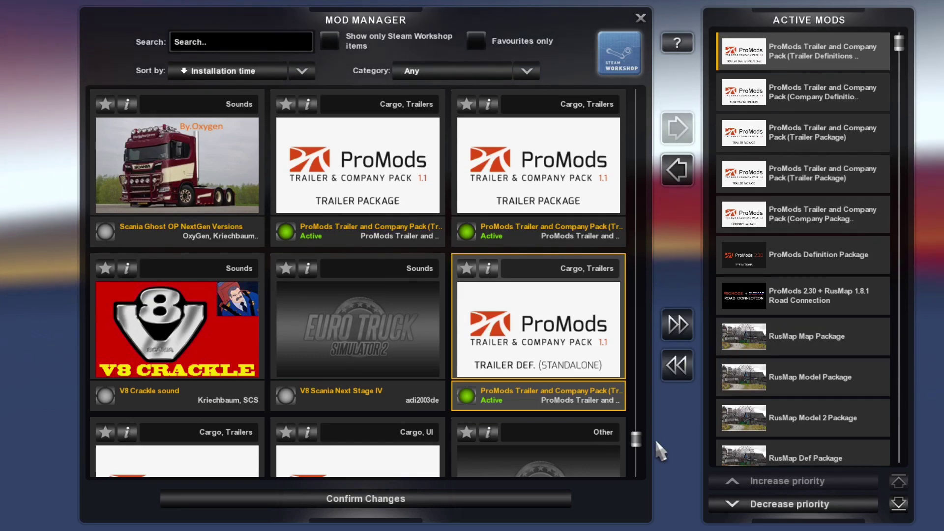
Check the mod details of the first Physics_of_the_truck_V 2.2 mod among the most recently installed mods.
{"action": "left_click_drag", "start_coordinate": [635, 438], "coordinate": [647, 91]}
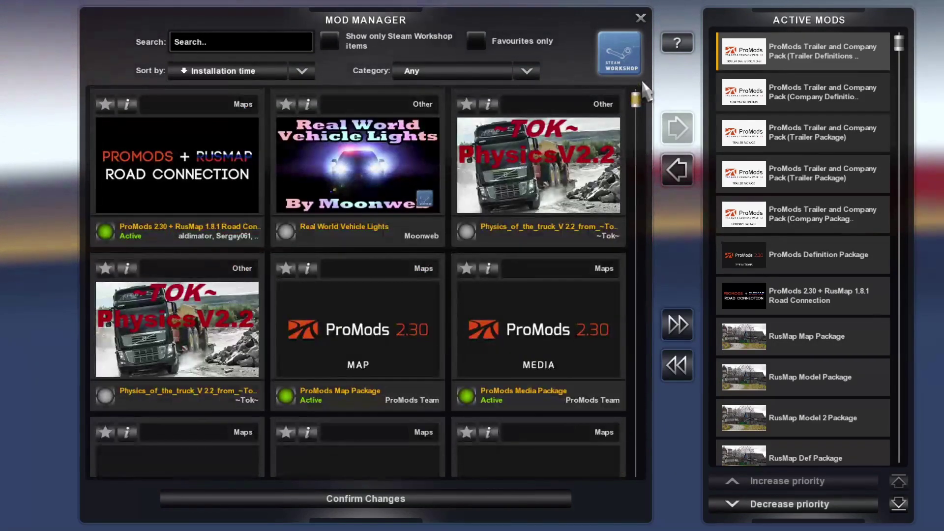
{"action": "left_click", "coordinate": [488, 103]}
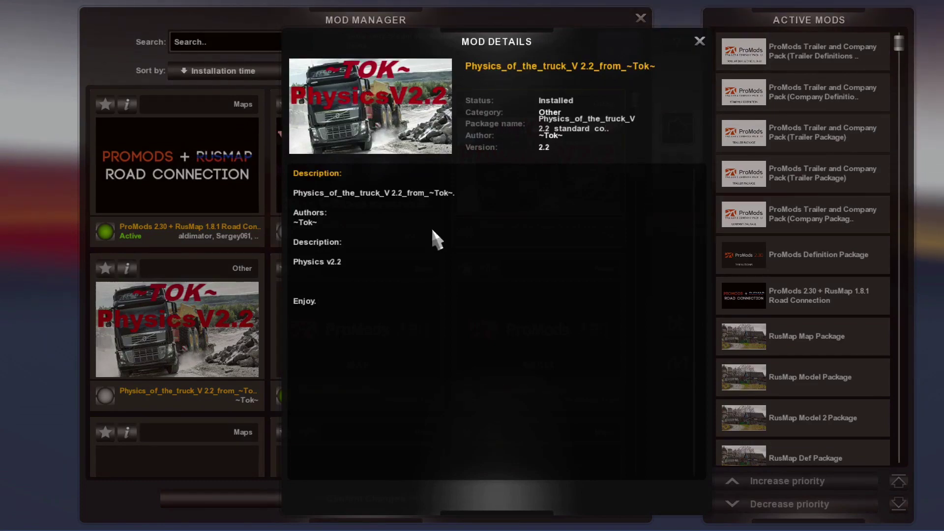
{"action": "left_click", "coordinate": [697, 42]}
Read through the mod details of AI Traffic Pack by Jazzycat v8.2, down to the end of its vehicle list.
{"action": "scroll", "coordinate": [474, 291], "scroll_direction": "down", "scroll_amount": 8}
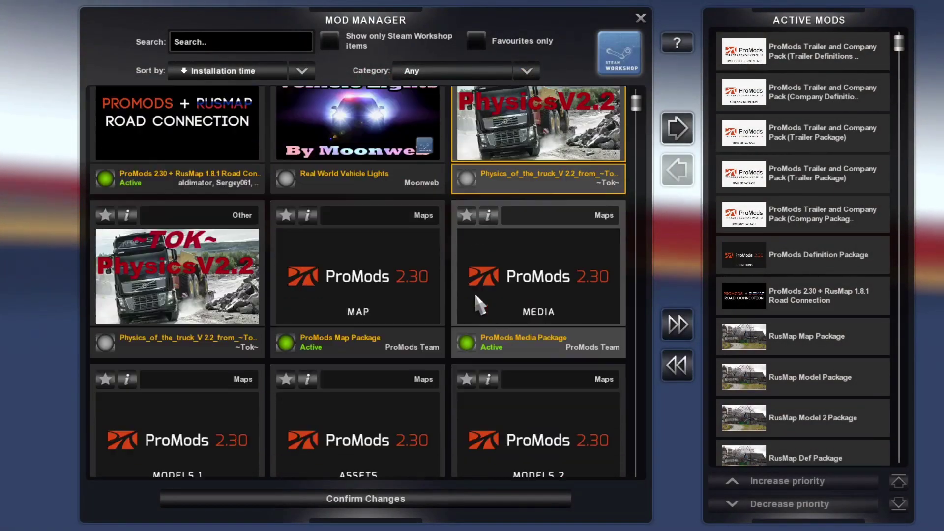
{"action": "scroll", "coordinate": [471, 306], "scroll_direction": "down", "scroll_amount": 5}
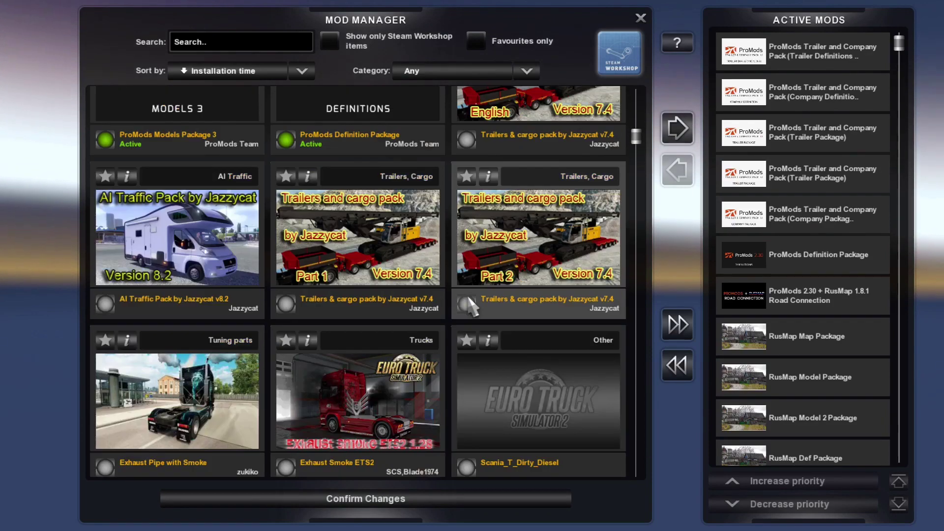
{"action": "left_click", "coordinate": [127, 177]}
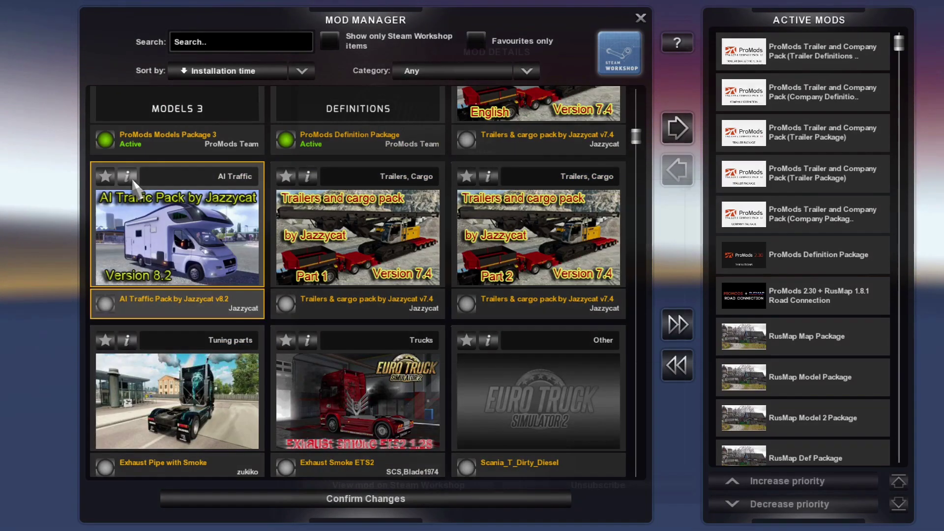
{"action": "scroll", "coordinate": [351, 330], "scroll_direction": "down", "scroll_amount": 5}
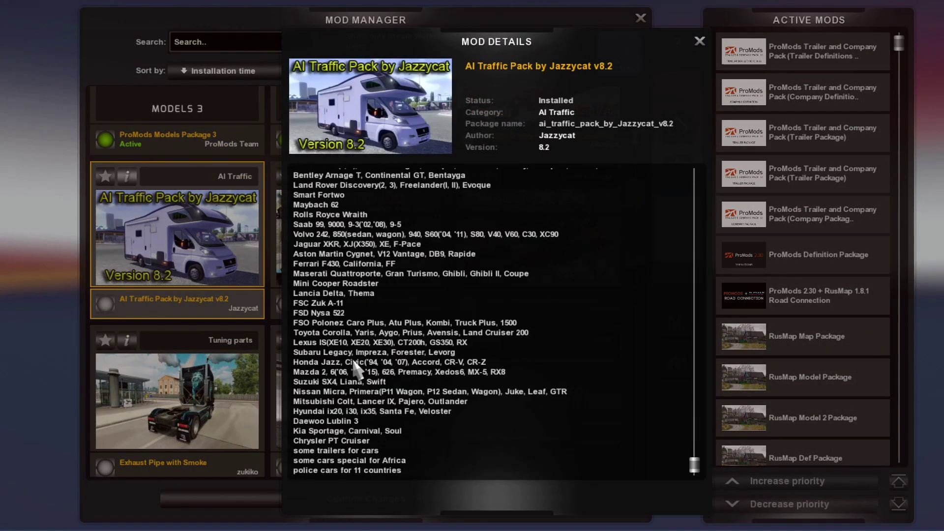
{"action": "left_click", "coordinate": [695, 43]}
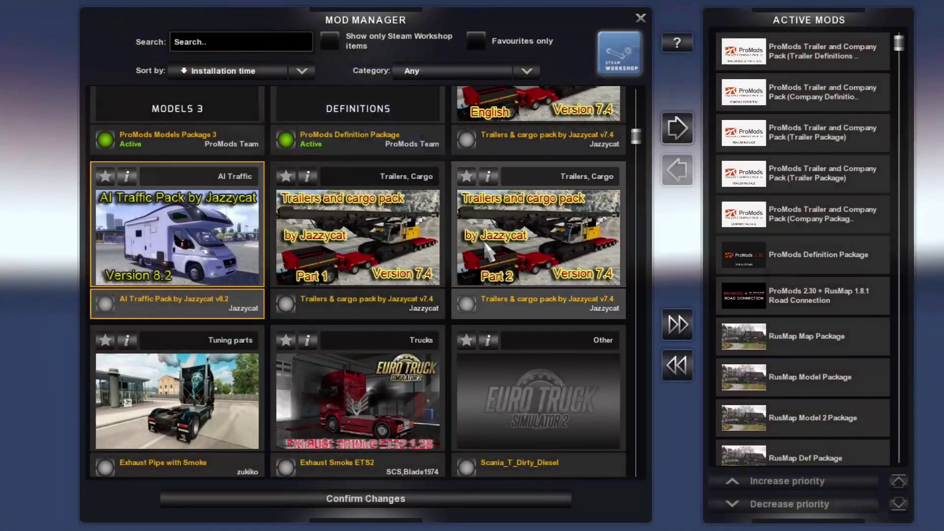
Find the Sound Fixes Pack v18.15.1 among the inactive mods and read its compatibility notes and minimum load-order requirements.
{"action": "scroll", "coordinate": [504, 245], "scroll_direction": "down", "scroll_amount": 6}
{"action": "scroll", "coordinate": [503, 240], "scroll_direction": "down", "scroll_amount": 14}
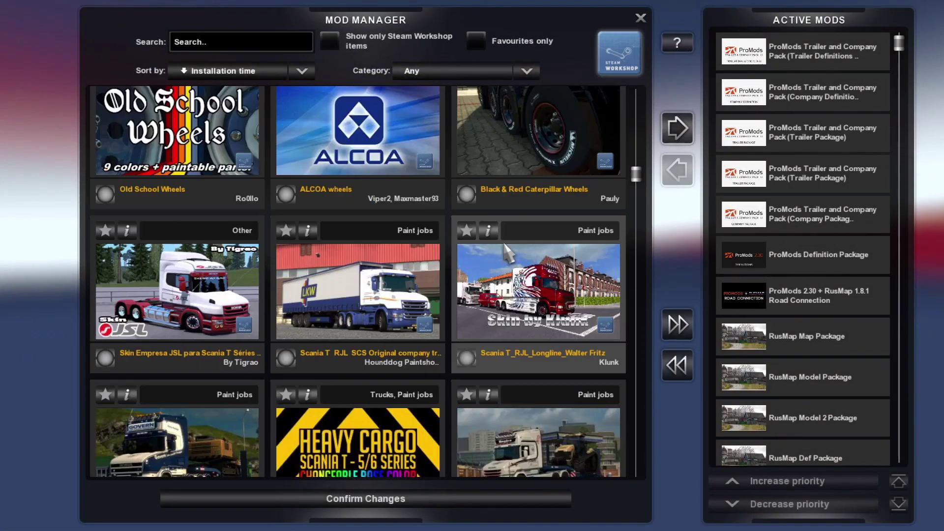
{"action": "scroll", "coordinate": [506, 248], "scroll_direction": "down", "scroll_amount": 2}
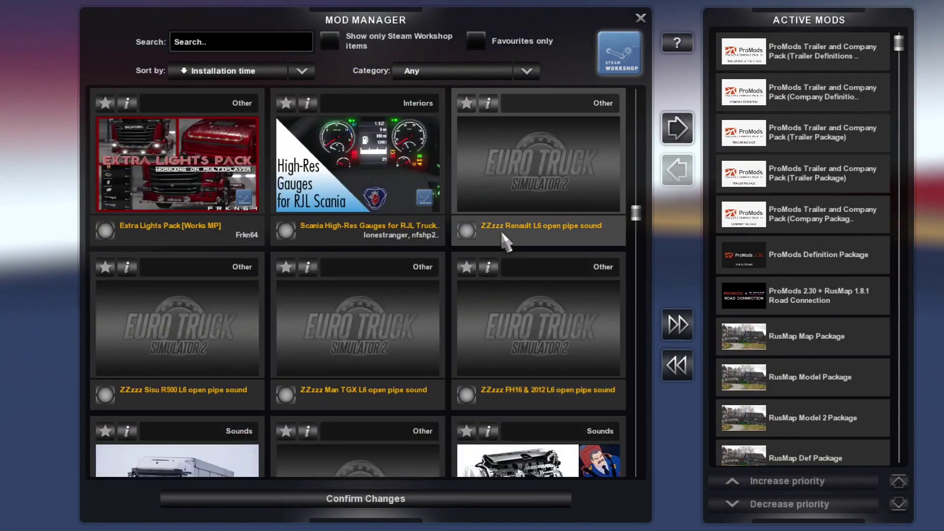
{"action": "scroll", "coordinate": [633, 211], "scroll_direction": "up", "scroll_amount": 1}
{"action": "left_click_drag", "start_coordinate": [635, 212], "coordinate": [649, 301]}
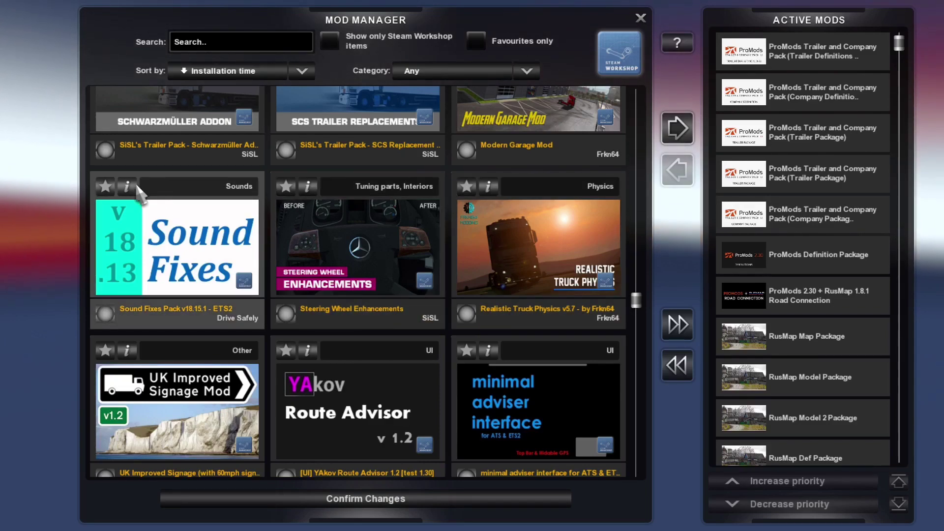
{"action": "double_click", "coordinate": [259, 228]}
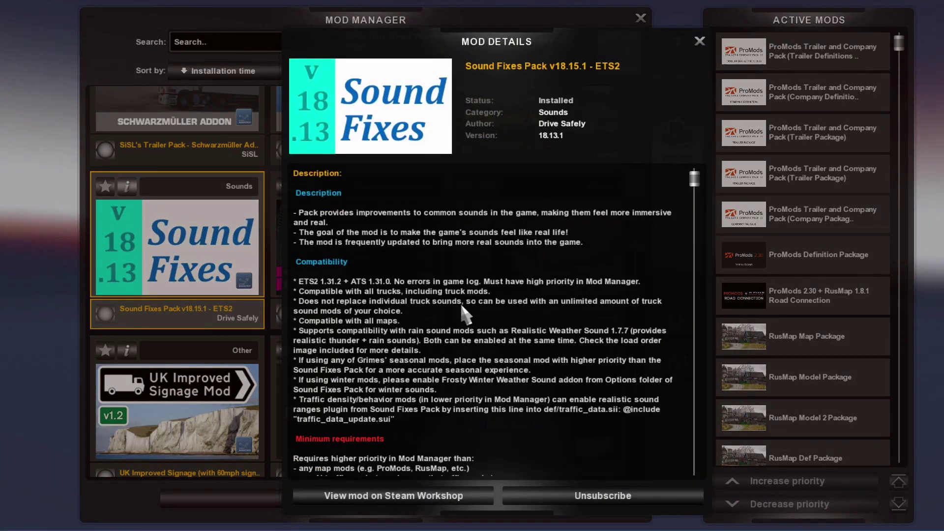
{"action": "scroll", "coordinate": [465, 313], "scroll_direction": "down", "scroll_amount": 3}
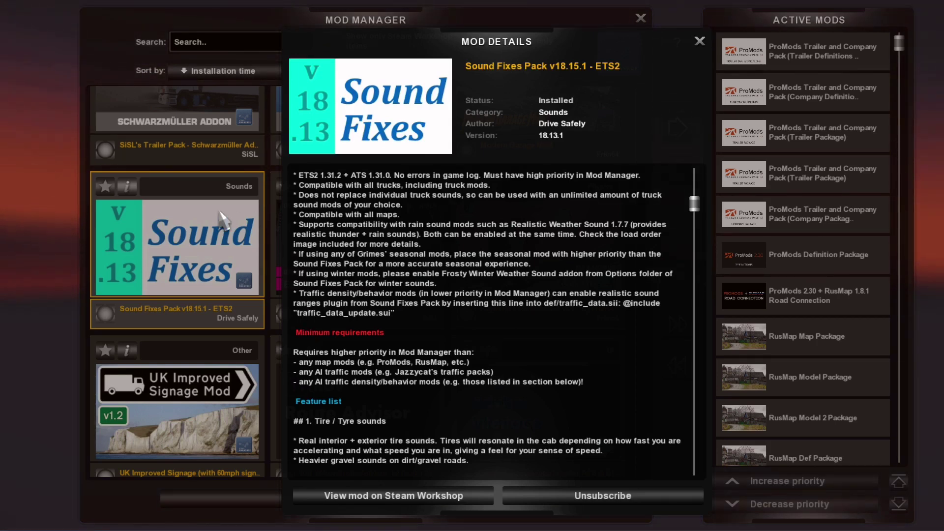
{"action": "left_click", "coordinate": [699, 42]}
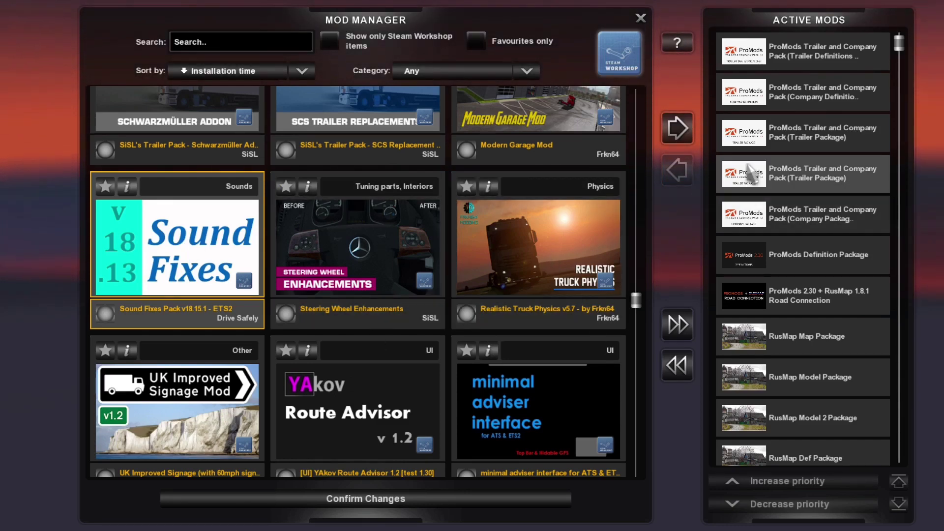
Review the full active mods order from the ProMods Trailer Definitions down to the ProMods Assets Package.
{"action": "scroll", "coordinate": [750, 226], "scroll_direction": "down", "scroll_amount": 5}
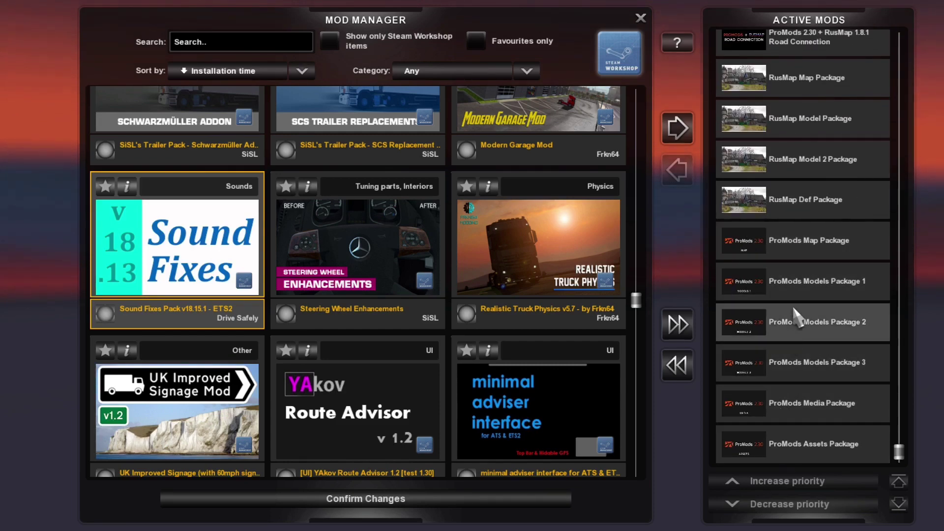
{"action": "scroll", "coordinate": [798, 231], "scroll_direction": "up", "scroll_amount": 3}
{"action": "scroll", "coordinate": [801, 235], "scroll_direction": "up", "scroll_amount": 3}
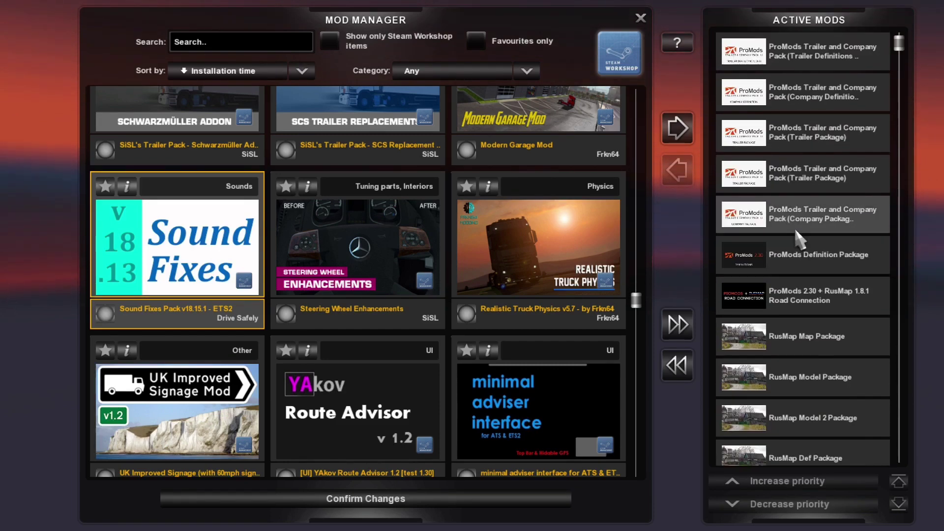